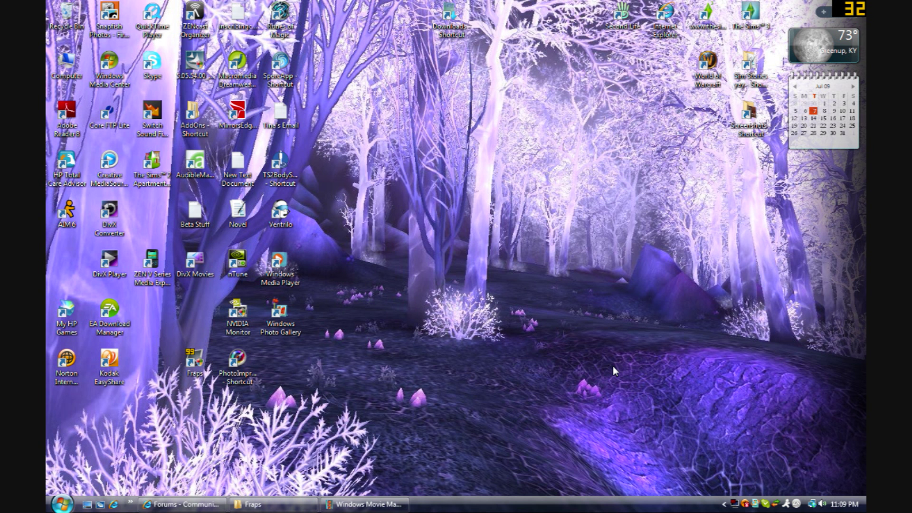
Start The Sims 3 Game Launcher and open its list of uploadable creations
double_click(747, 13)
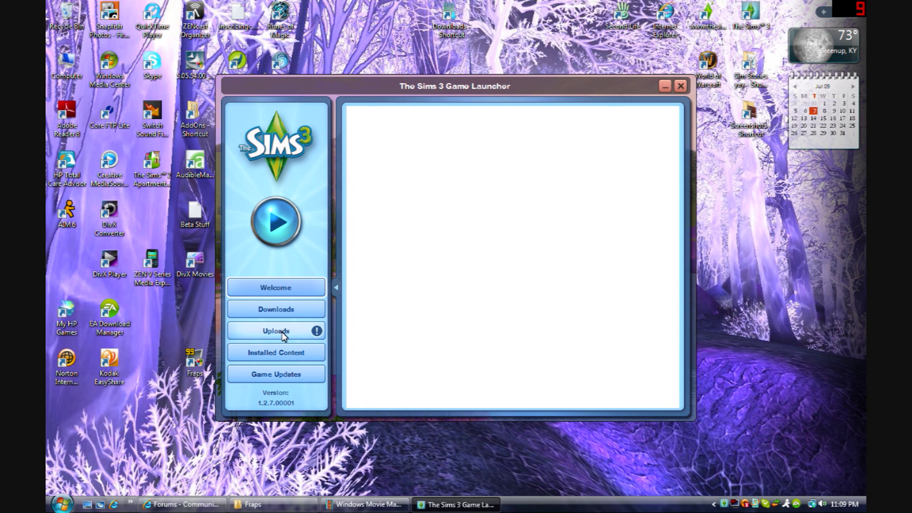
click(284, 336)
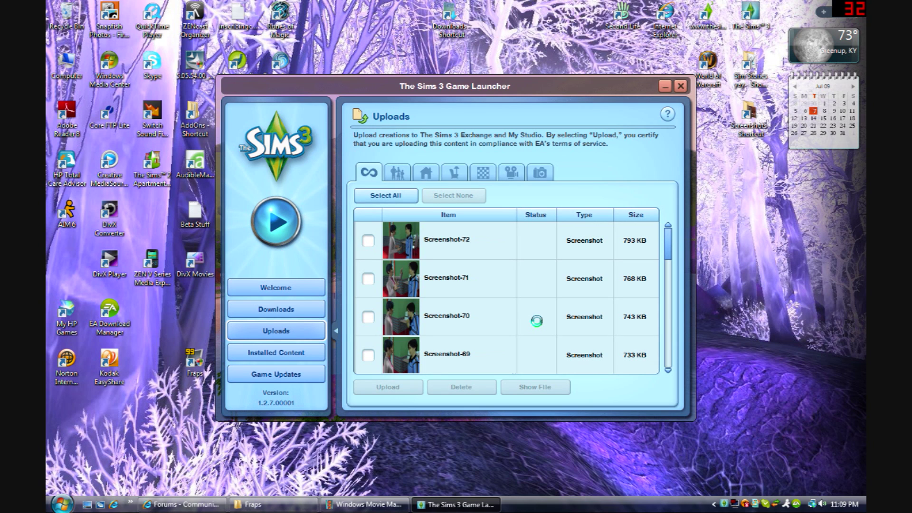
Mark Screenshot-36 in the uploads list
scroll(539, 326, down, 10)
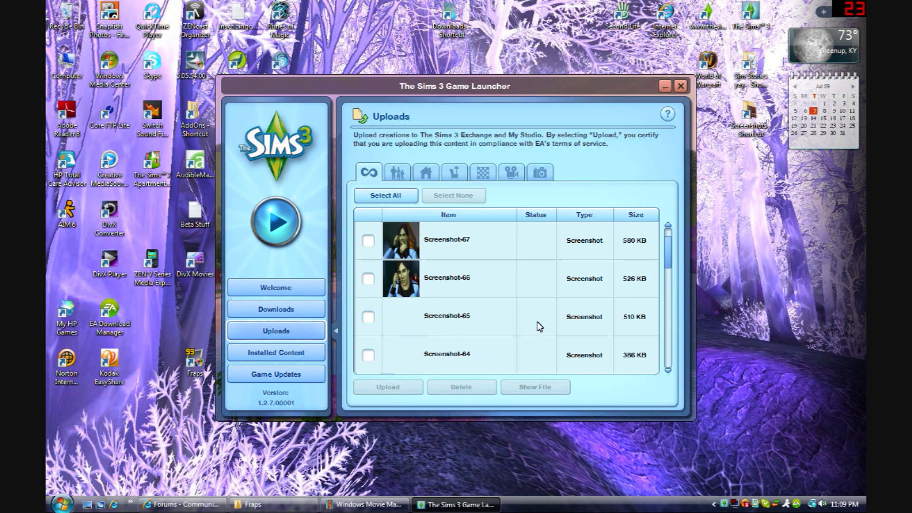
scroll(539, 326, down, 9)
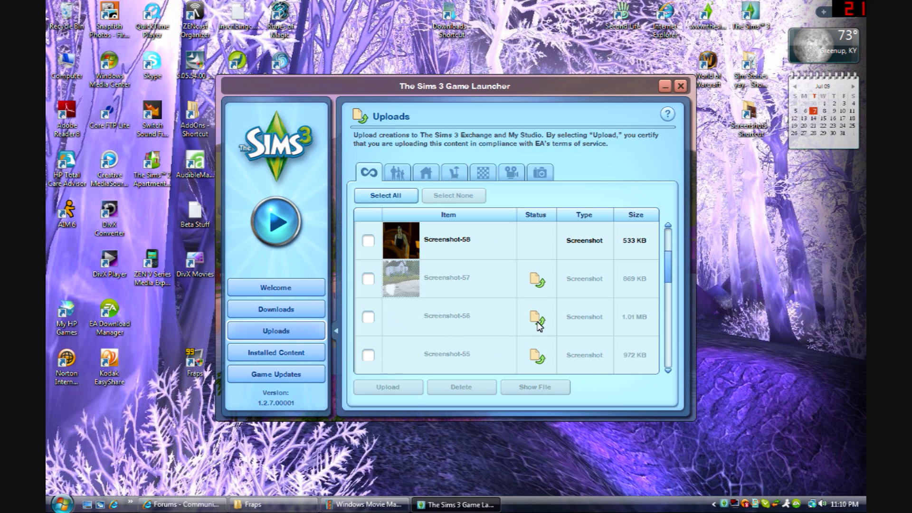
scroll(539, 326, down, 7)
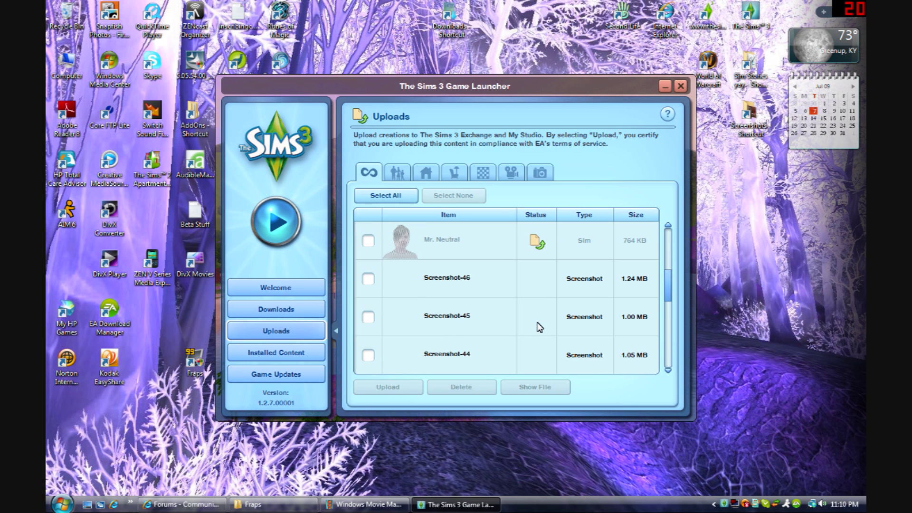
scroll(539, 327, down, 1)
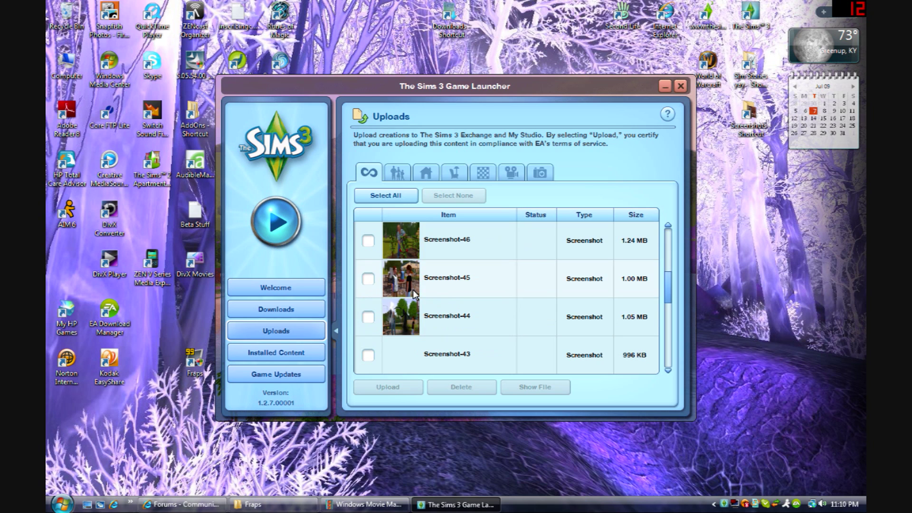
scroll(518, 332, down, 3)
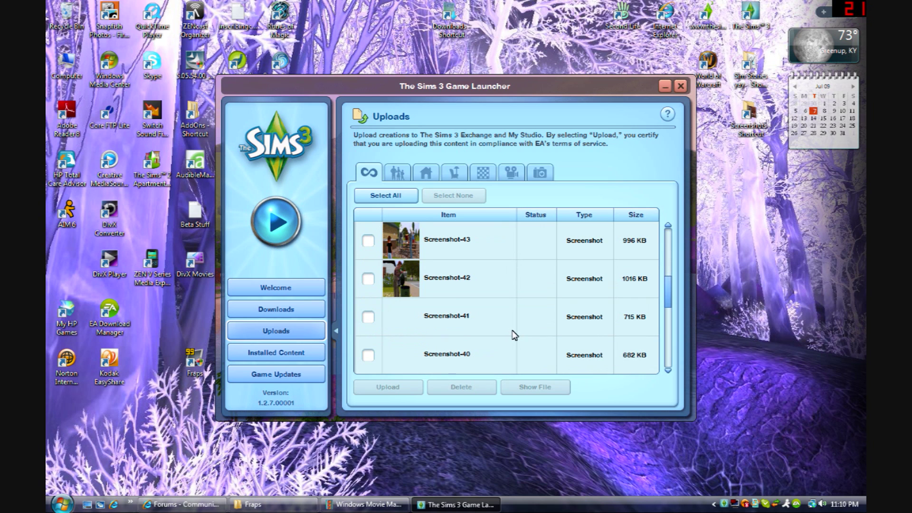
scroll(449, 339, down, 2)
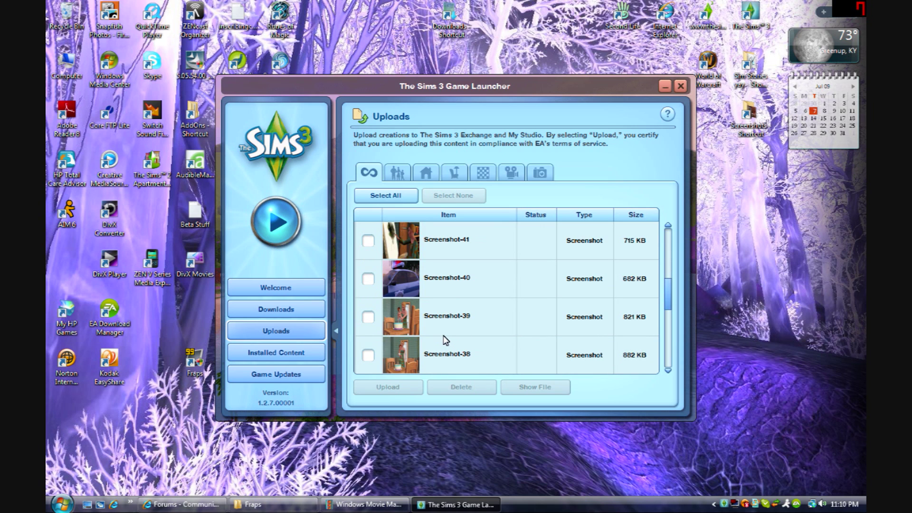
scroll(446, 340, down, 2)
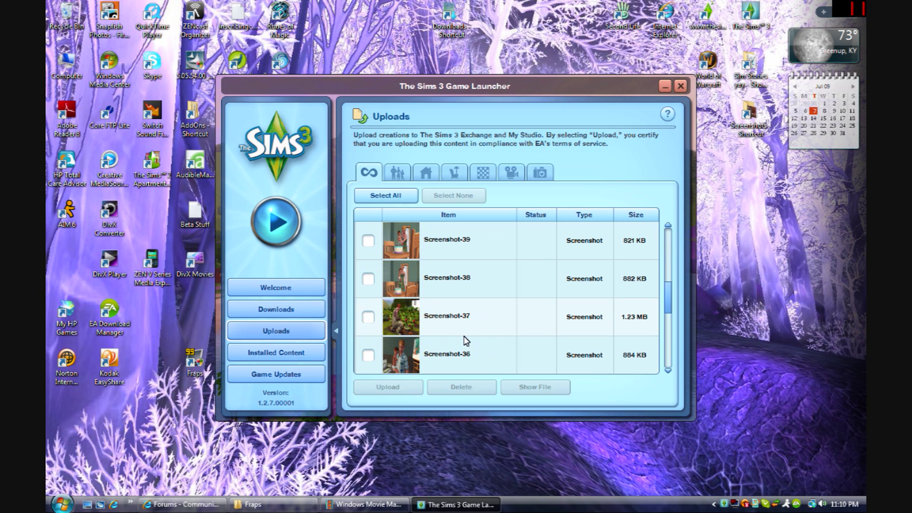
scroll(494, 341, down, 1)
click(368, 317)
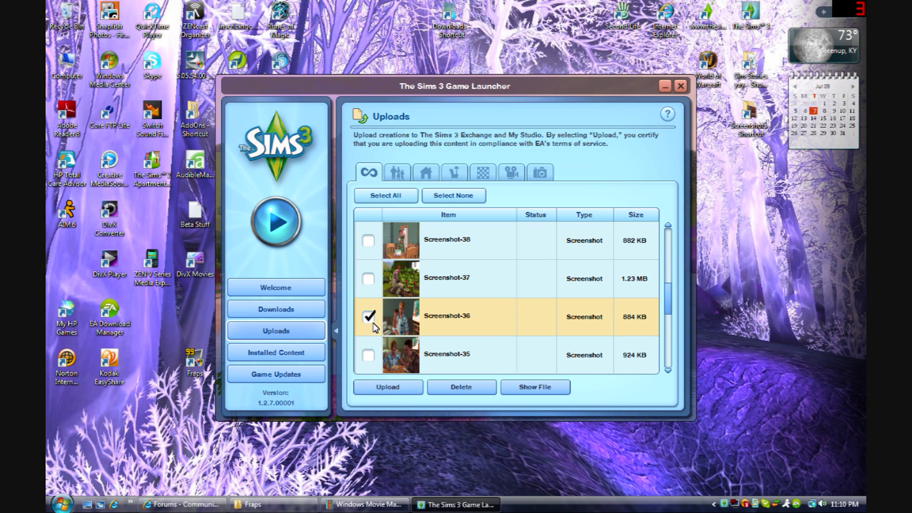
Mark Screenshot-37, Screenshot-42 and Screenshot-46 for upload, leaving Screenshot-36 unmarked
scroll(418, 328, down, 1)
scroll(371, 322, up, 1)
click(369, 281)
scroll(380, 315, up, 2)
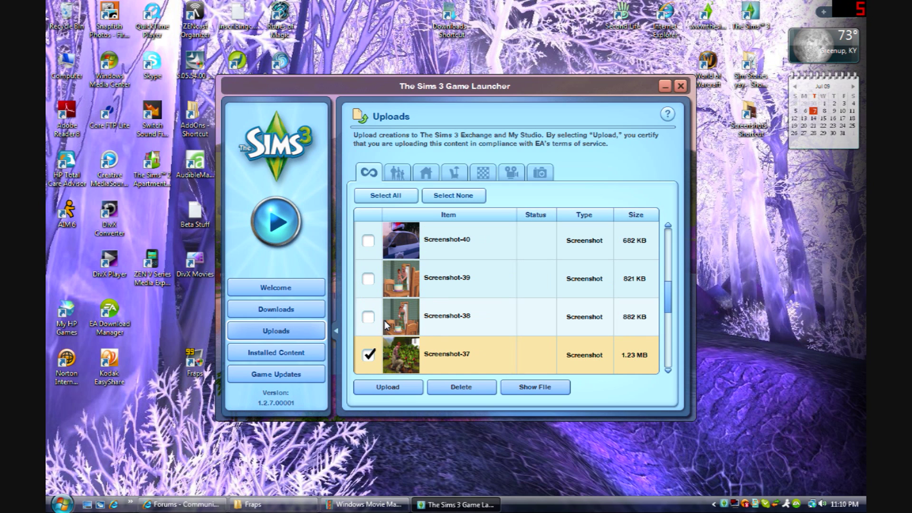
scroll(413, 323, up, 1)
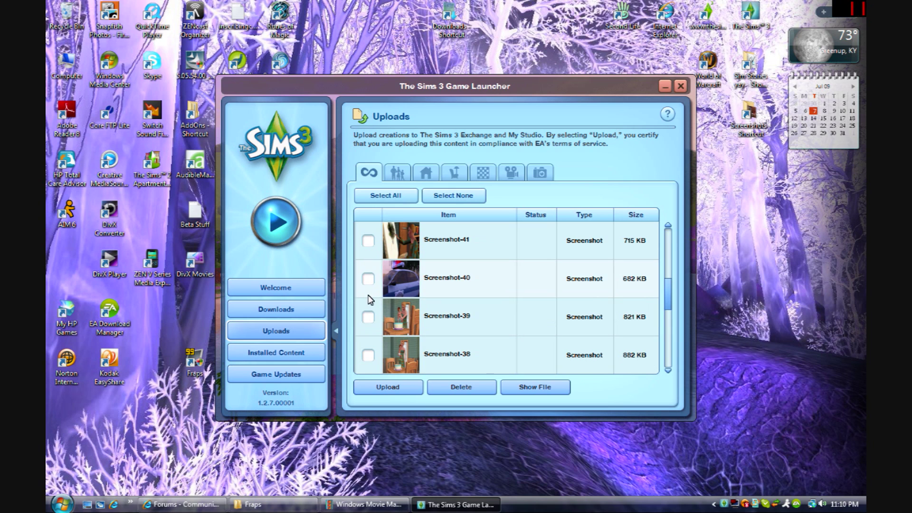
scroll(389, 307, up, 2)
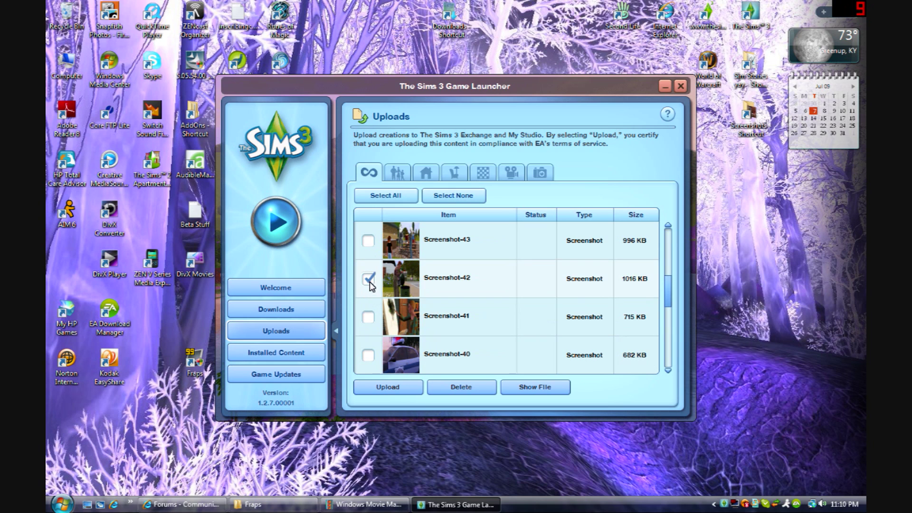
click(368, 279)
scroll(460, 342, up, 4)
click(368, 279)
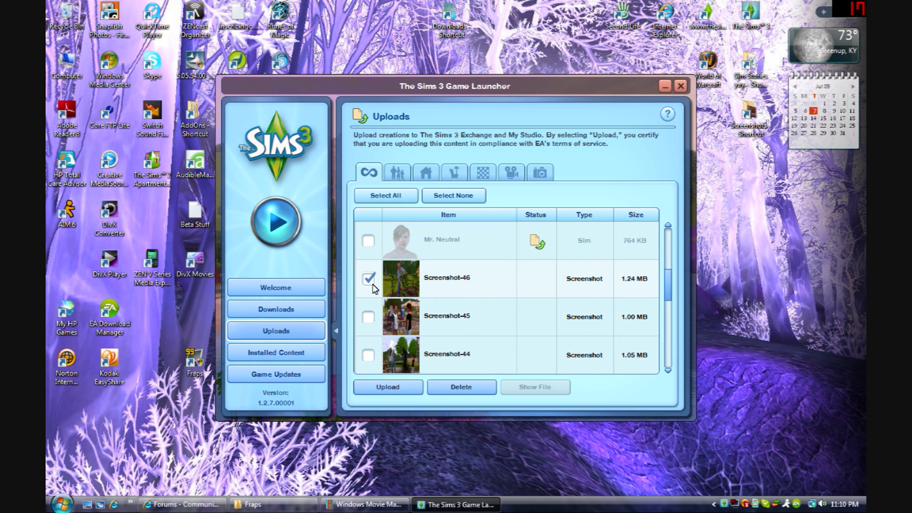
scroll(475, 342, down, 2)
scroll(474, 339, down, 6)
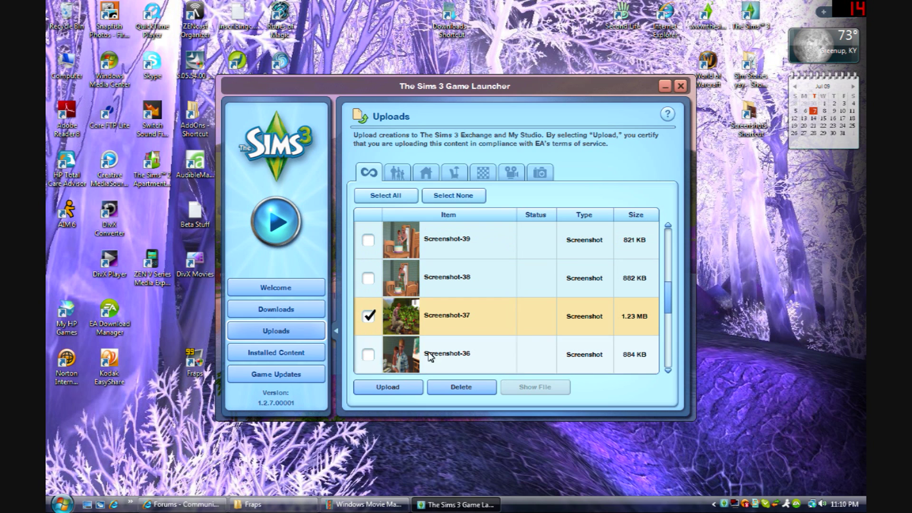
Upload the marked screenshots, naming Screenshot-46 "Image 1" with the description "first image" and accepting the default details for the others
click(388, 386)
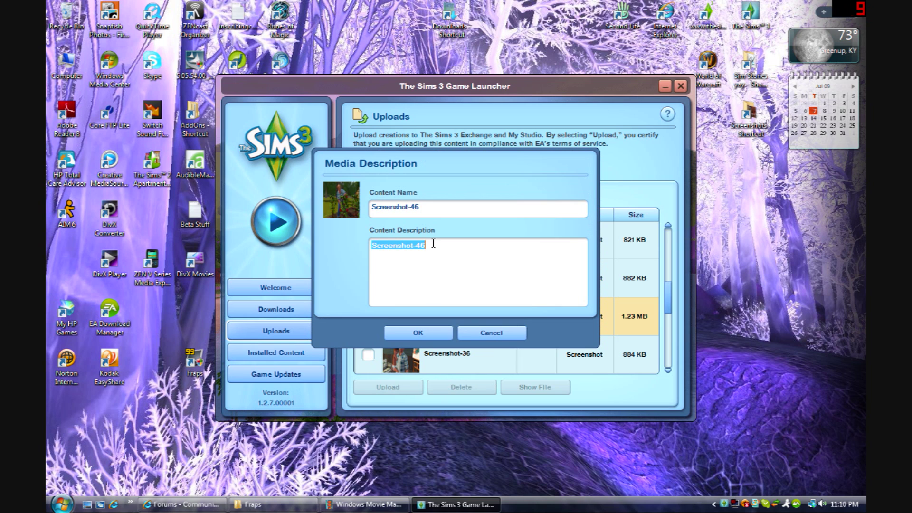
drag(434, 210, 368, 197)
text(Image 1)
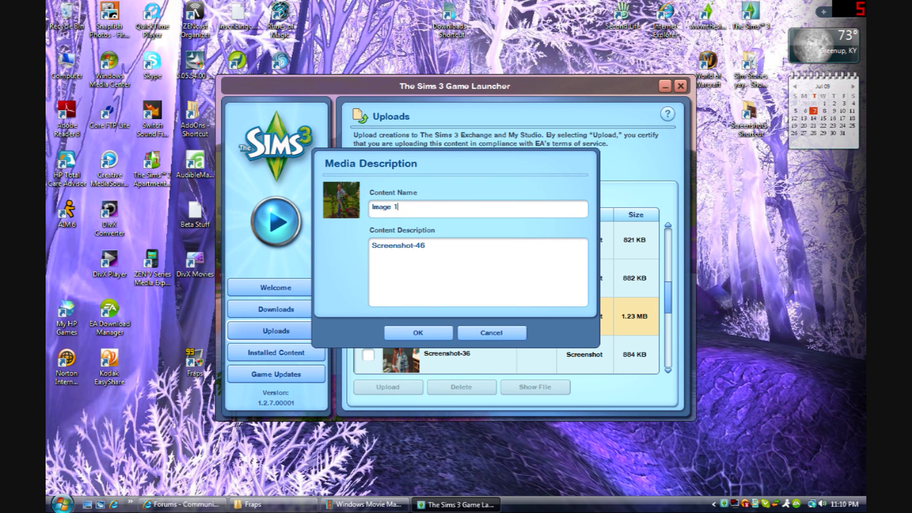
drag(429, 246, 349, 241)
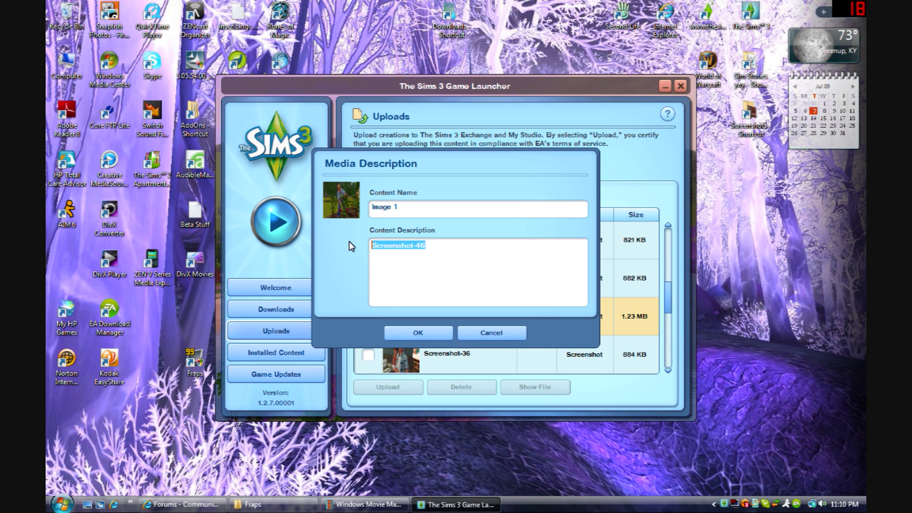
text(first image)
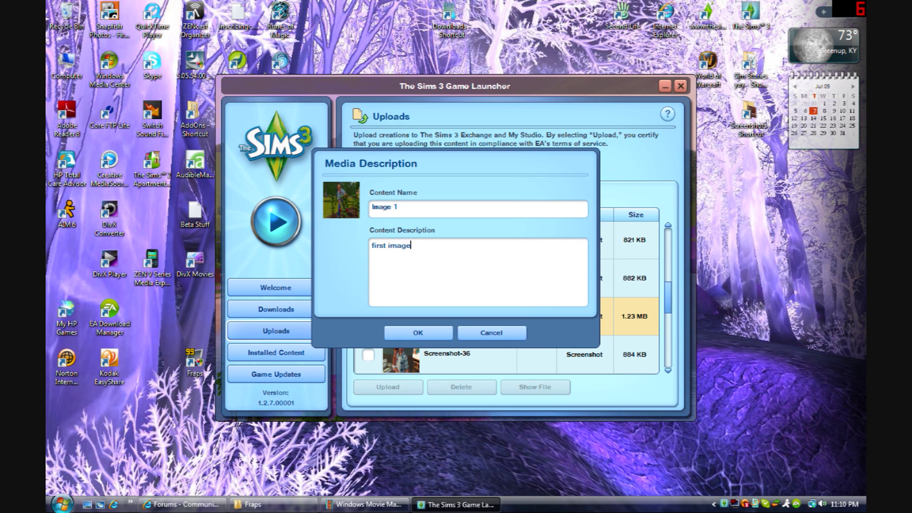
click(438, 336)
click(437, 335)
click(435, 335)
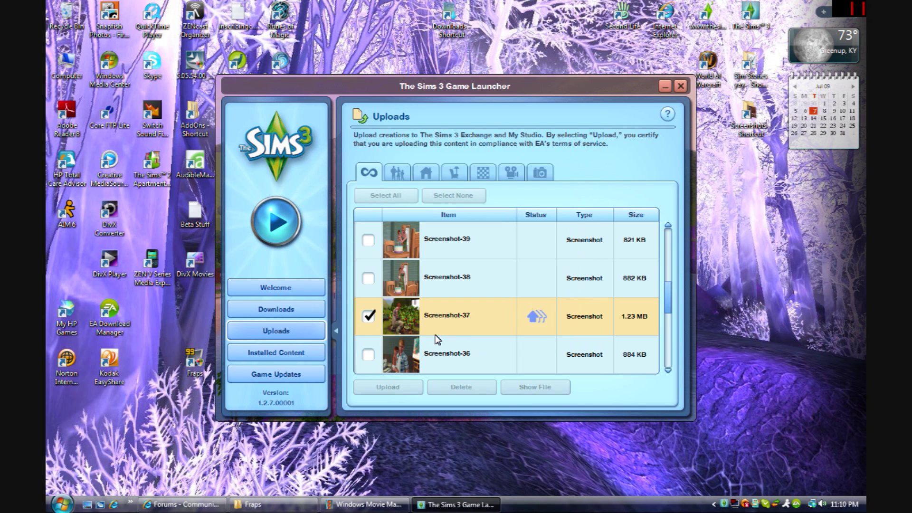
drag(670, 301, 670, 289)
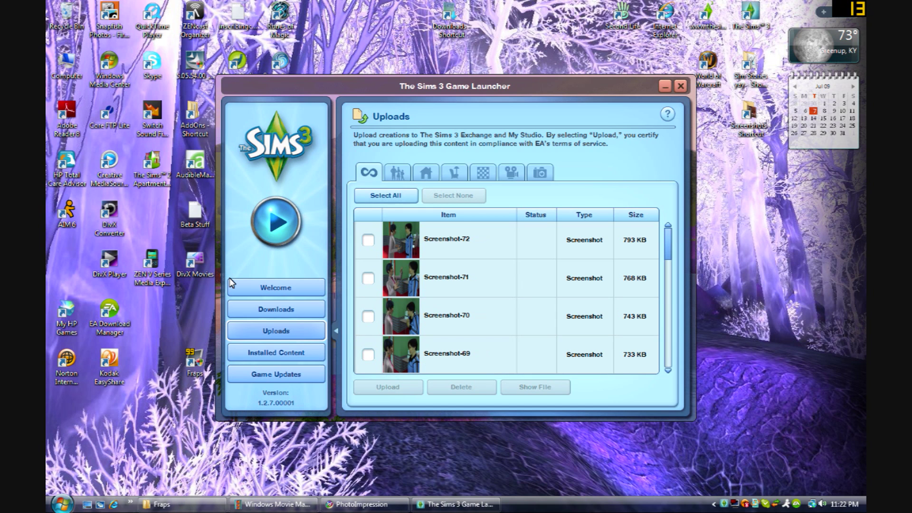
Close the game launcher and open The Sims 3 website in a maximized Internet Explorer window
click(680, 86)
double_click(708, 12)
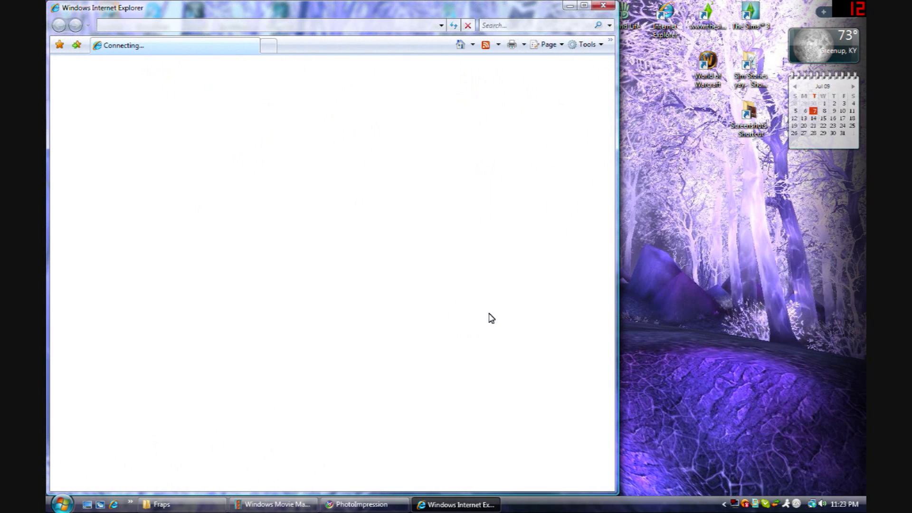
click(587, 6)
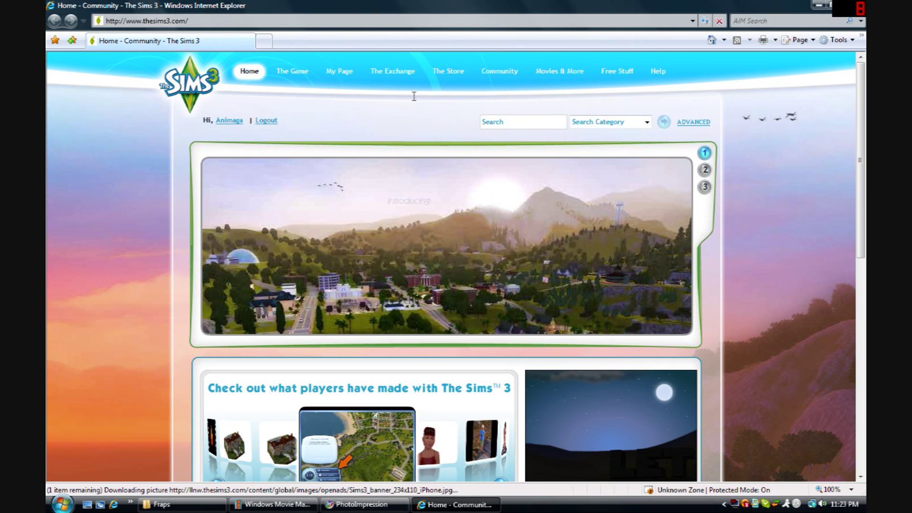
Go to the account's own page and show the media items in its My Studio
click(231, 122)
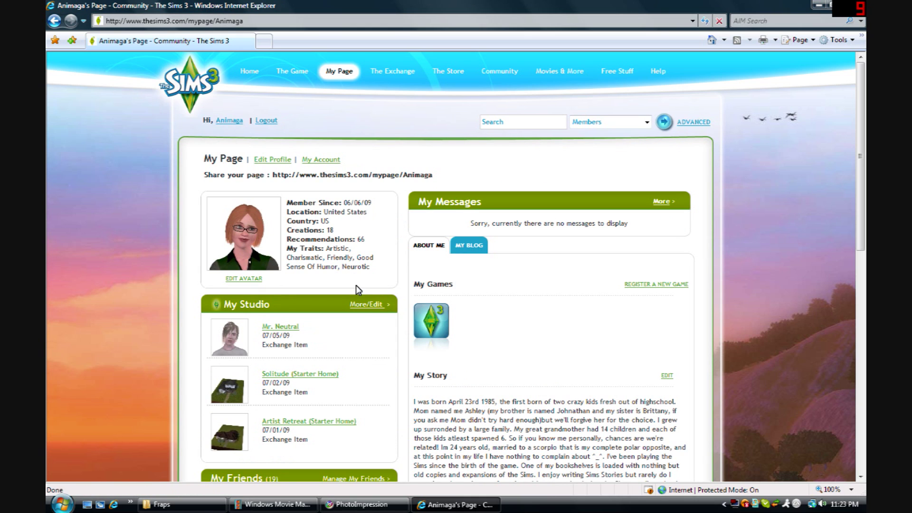
click(371, 307)
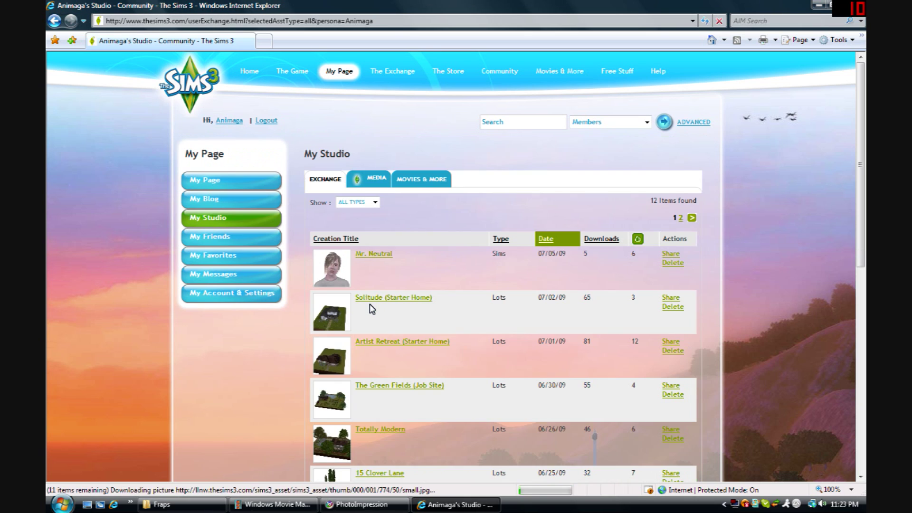
click(372, 180)
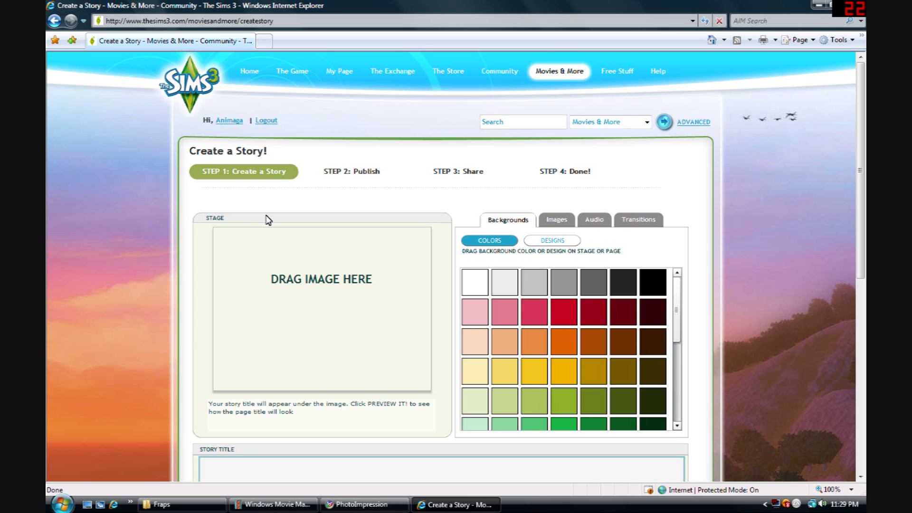
Examine the story creator's background colors and designs, the uploaded images and the image library with its category filter
click(507, 223)
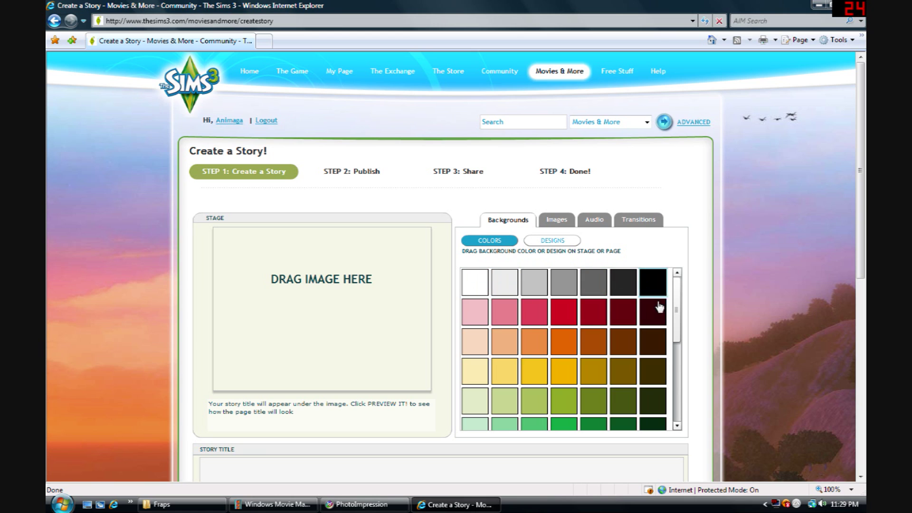
click(561, 242)
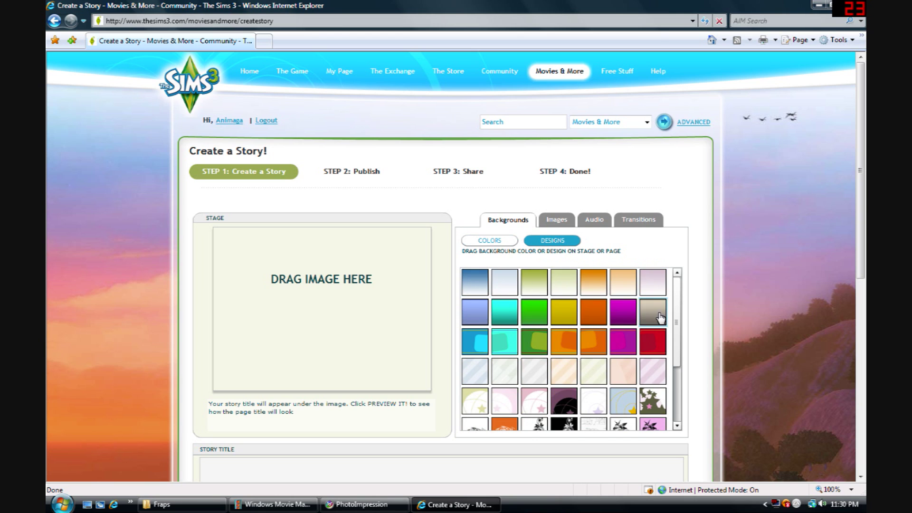
click(557, 220)
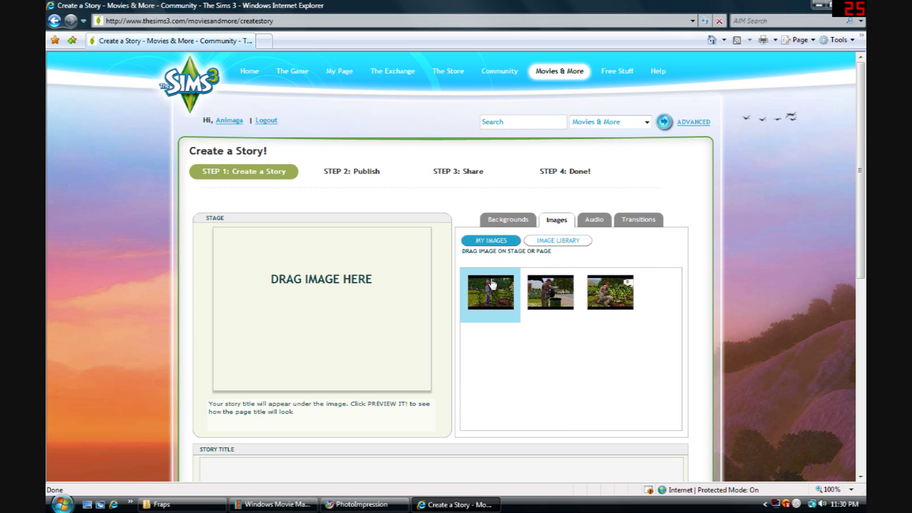
click(559, 243)
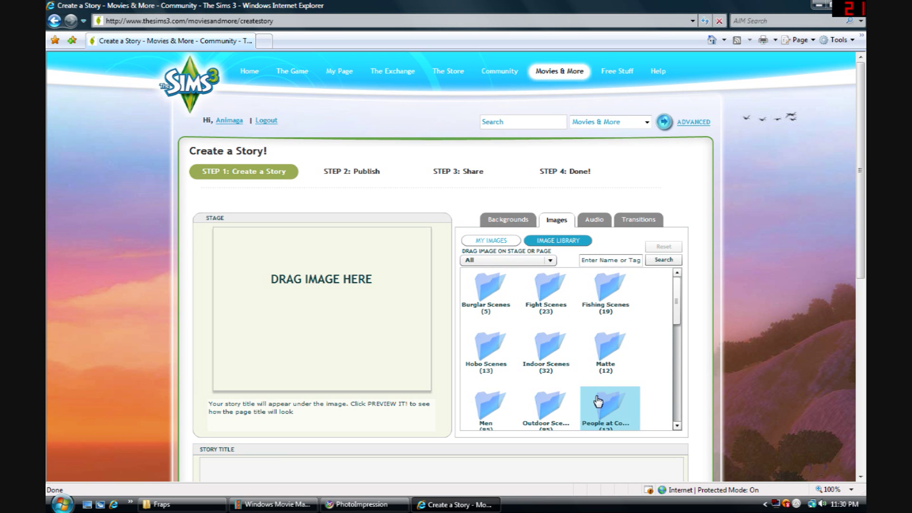
click(550, 259)
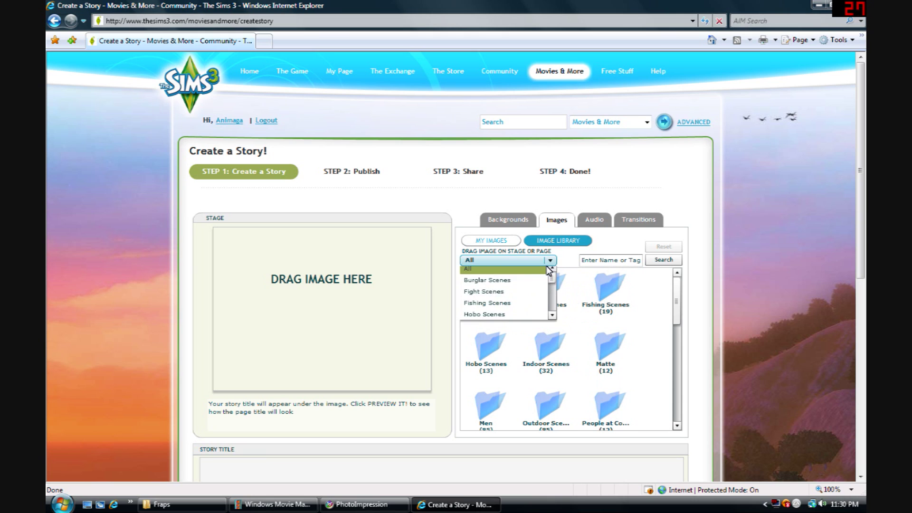
click(485, 272)
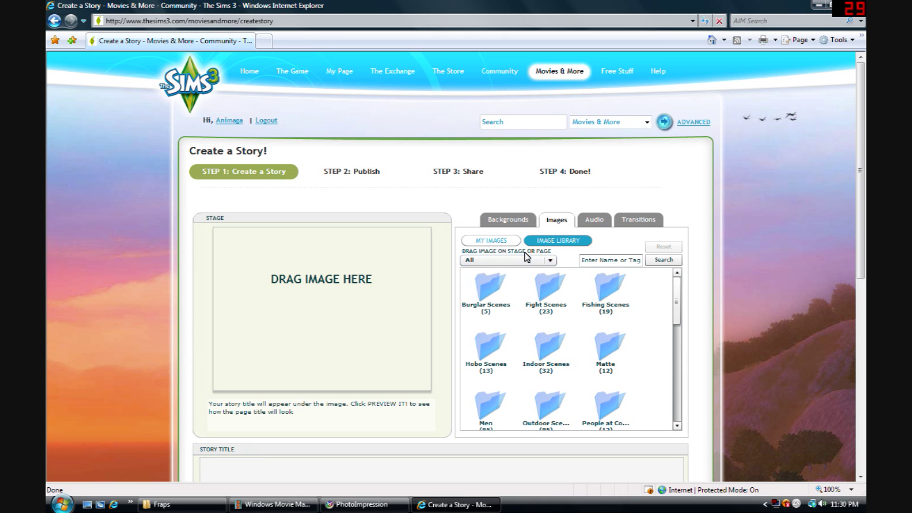
click(491, 240)
Examine the story creator's audio categories and the available page transitions
click(597, 223)
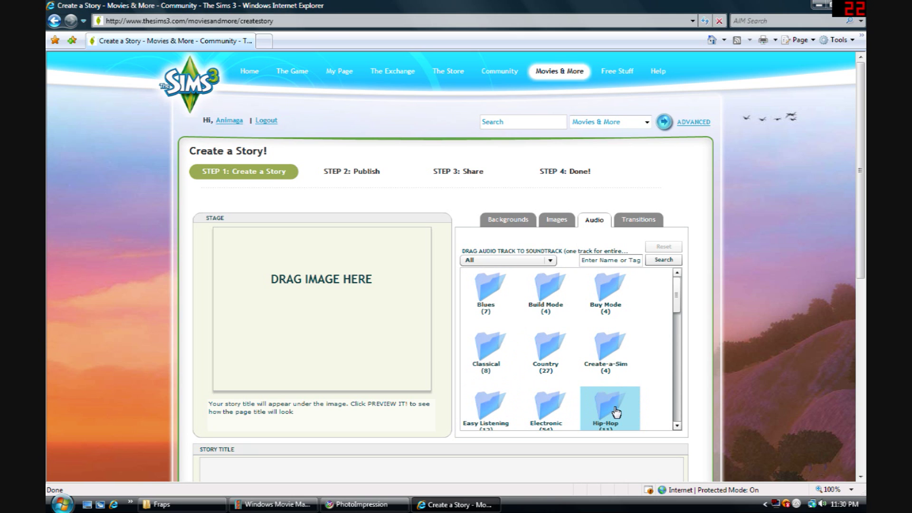
click(550, 260)
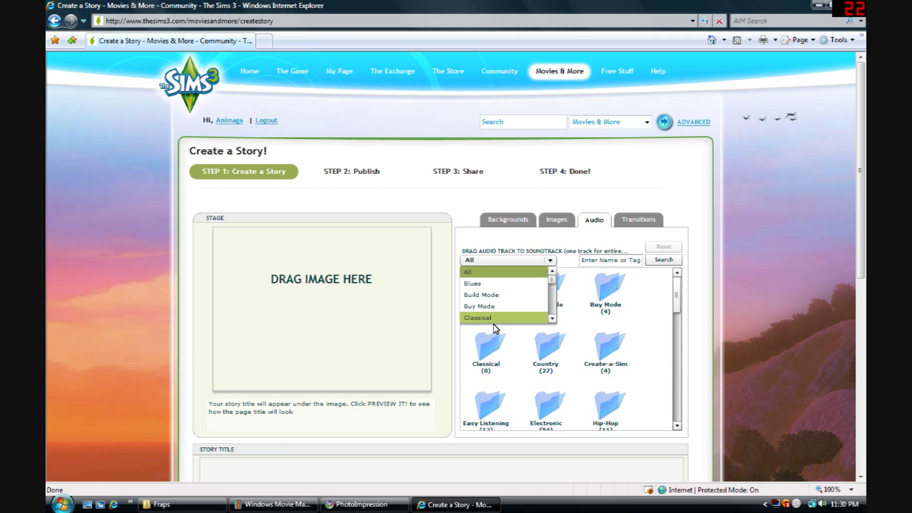
click(639, 221)
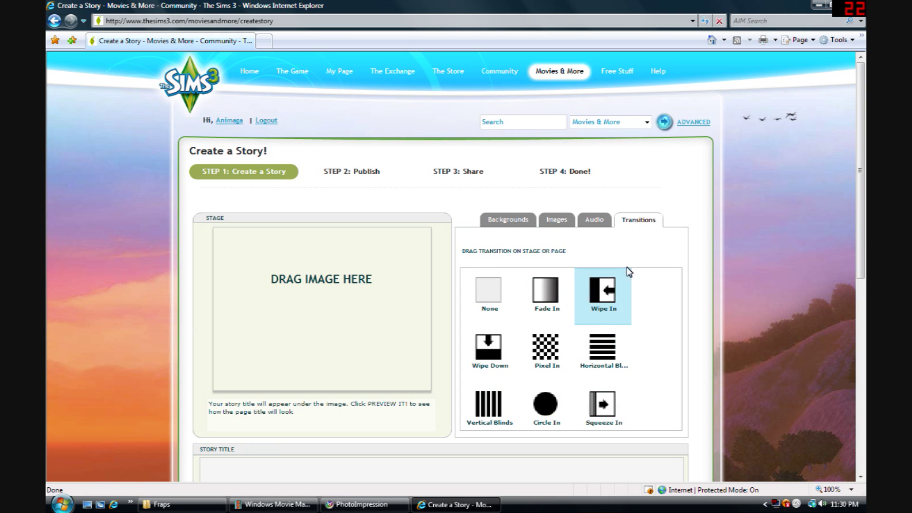
Review the fonts and text colors available for the story title, keeping Verdana and black
click(523, 221)
scroll(453, 245, down, 5)
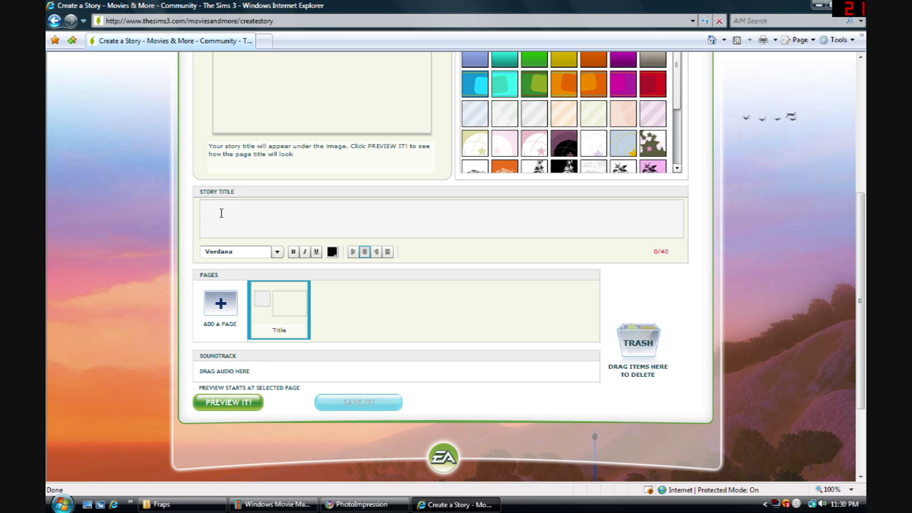
click(277, 252)
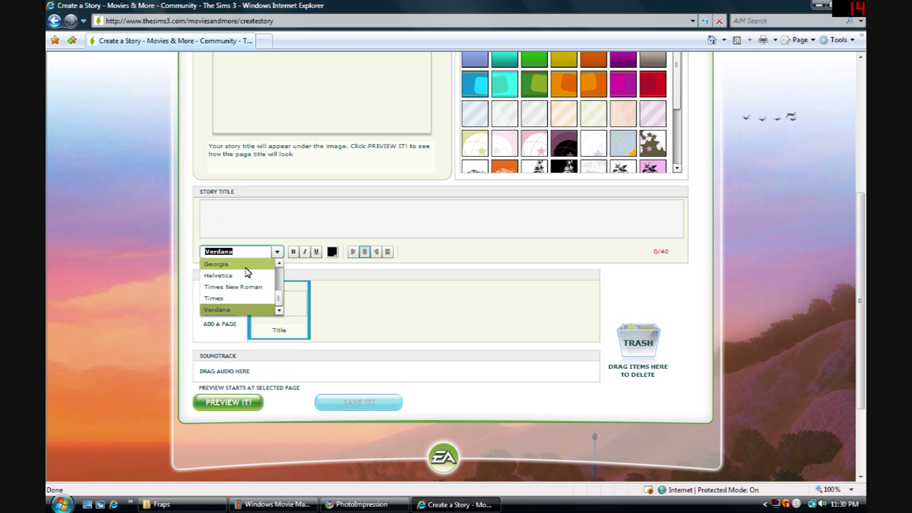
click(238, 310)
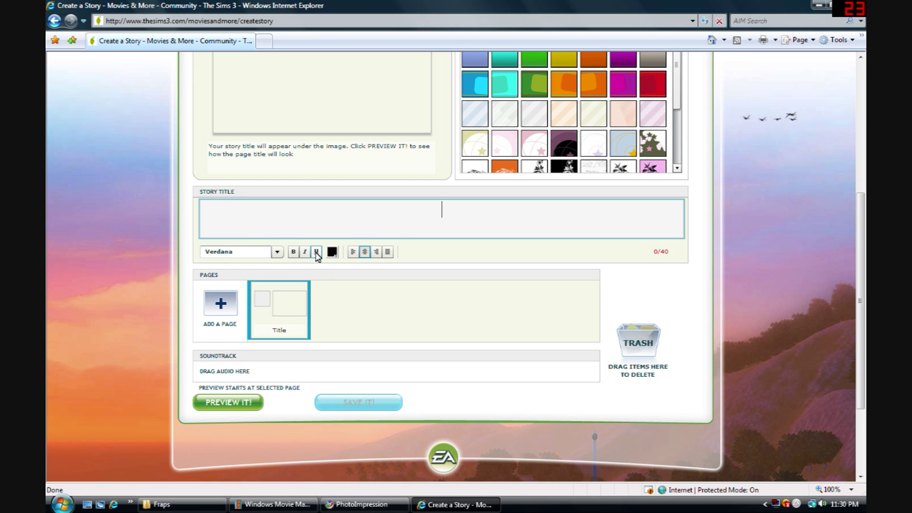
click(332, 253)
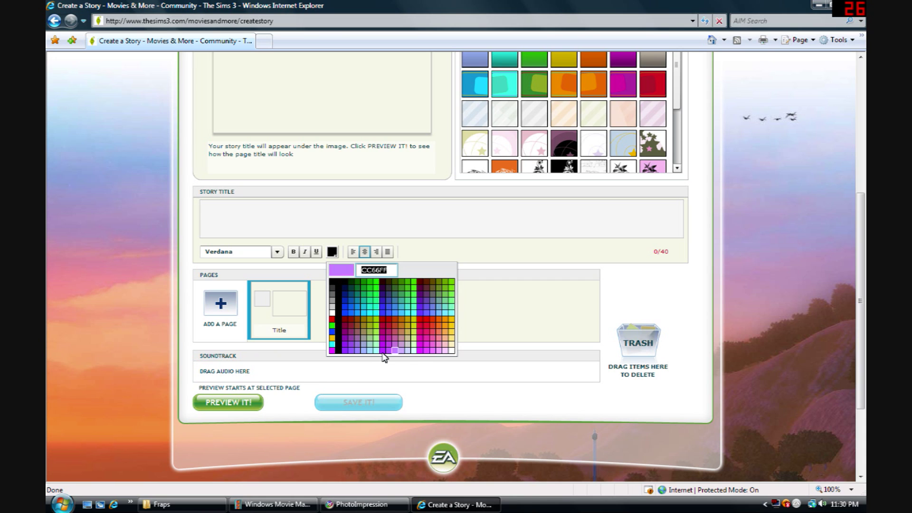
click(333, 283)
Try the left, center and right alignments for the story title and set it to justified
click(354, 252)
click(365, 256)
click(377, 256)
click(388, 256)
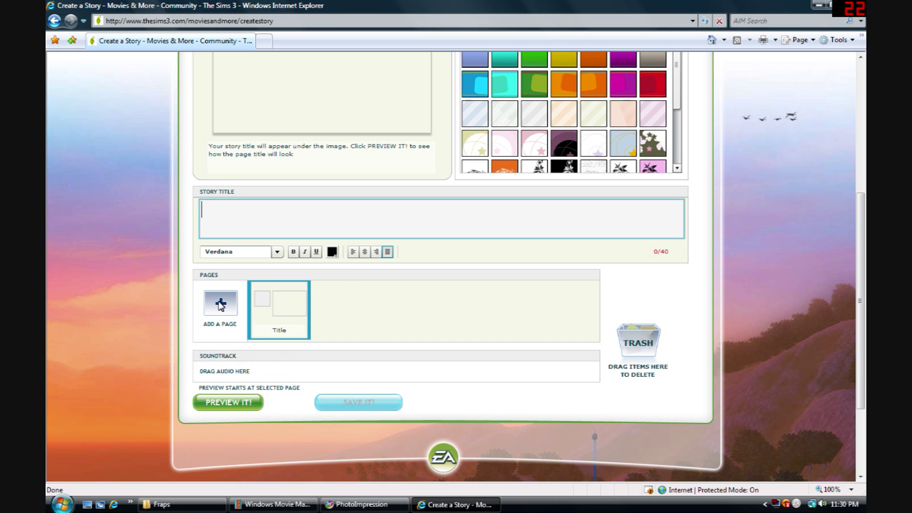
Add a blank page after the title page and discard it in the trash
click(289, 306)
scroll(304, 256, down, 5)
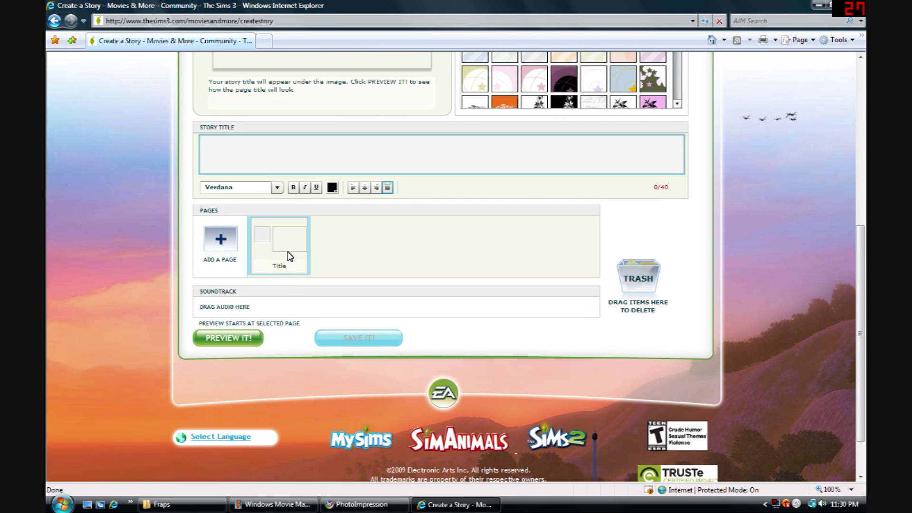
click(221, 243)
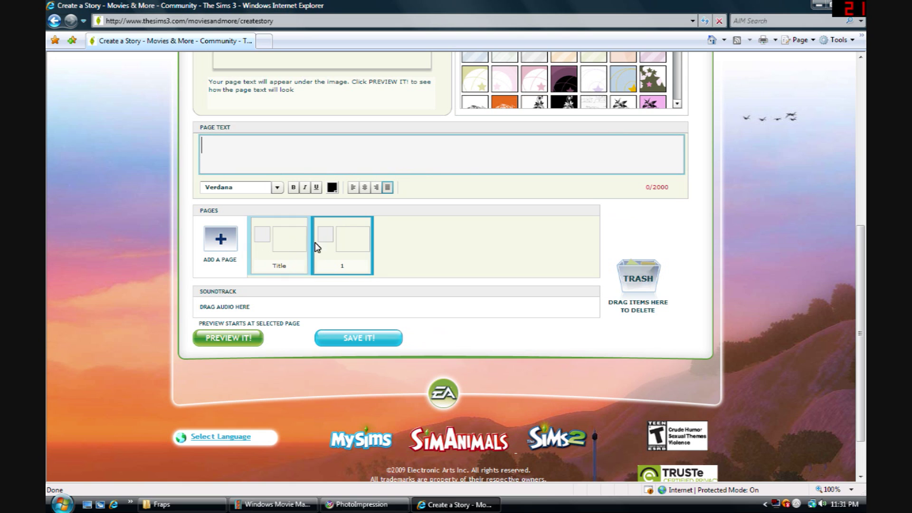
click(349, 248)
drag(481, 254, 650, 277)
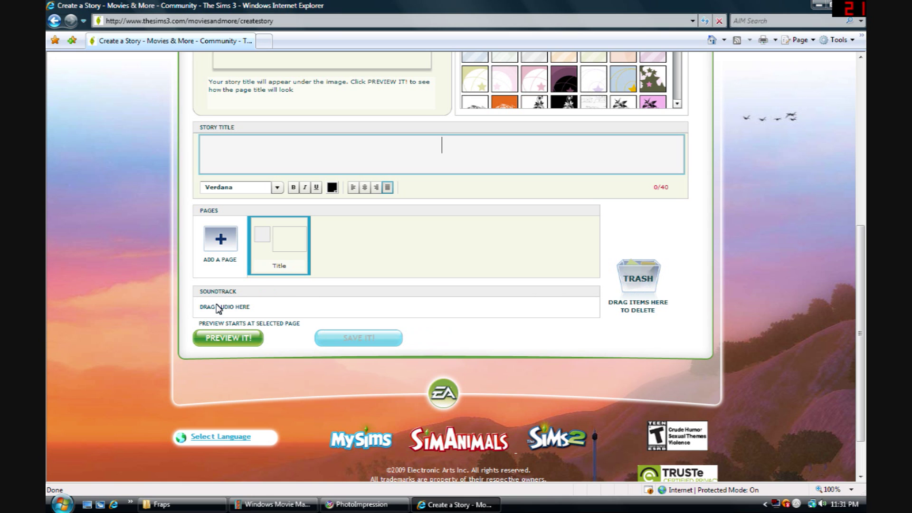
Try several solid background colors on the title page, including white, pink, light orange, dark gold and golden yellow
scroll(515, 299, up, 5)
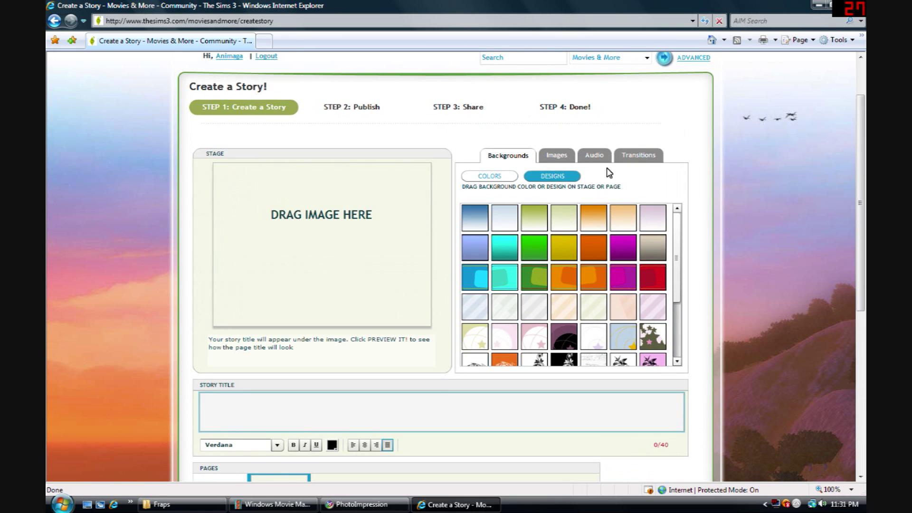
click(594, 157)
click(525, 156)
scroll(413, 299, down, 5)
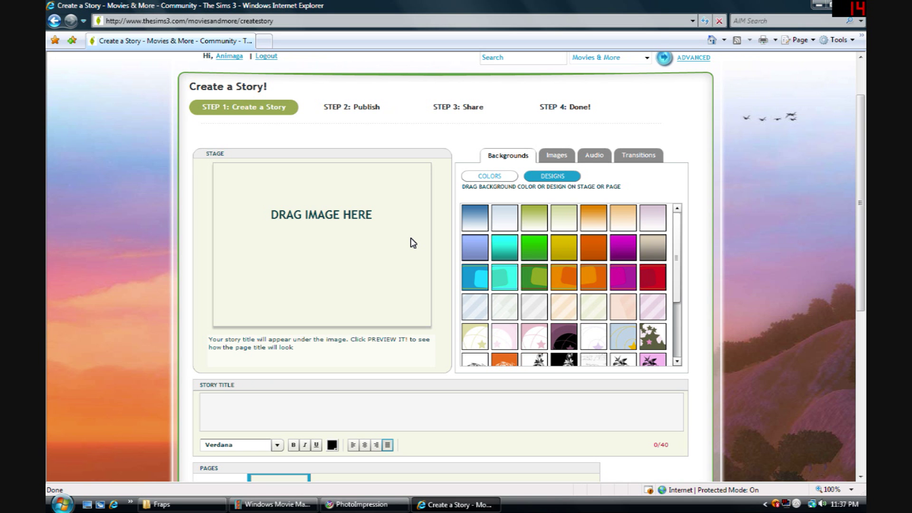
click(493, 179)
drag(479, 224, 332, 254)
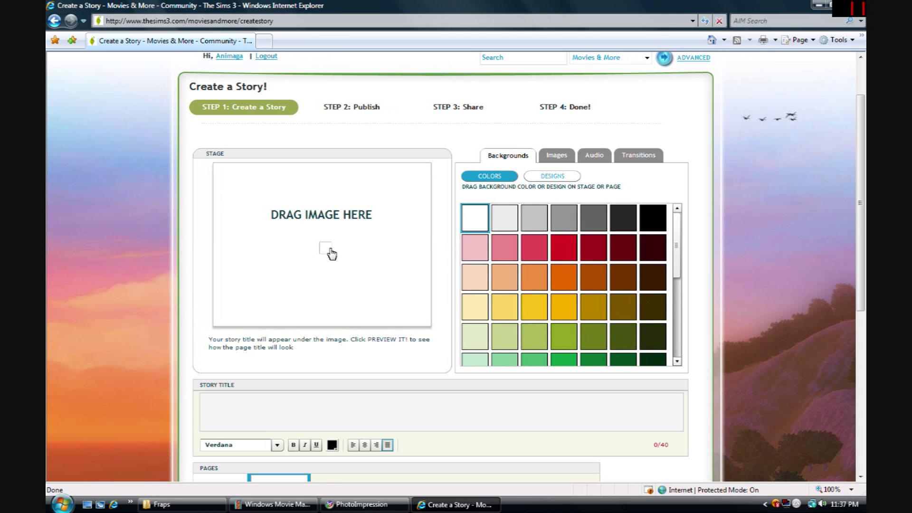
drag(475, 247, 349, 271)
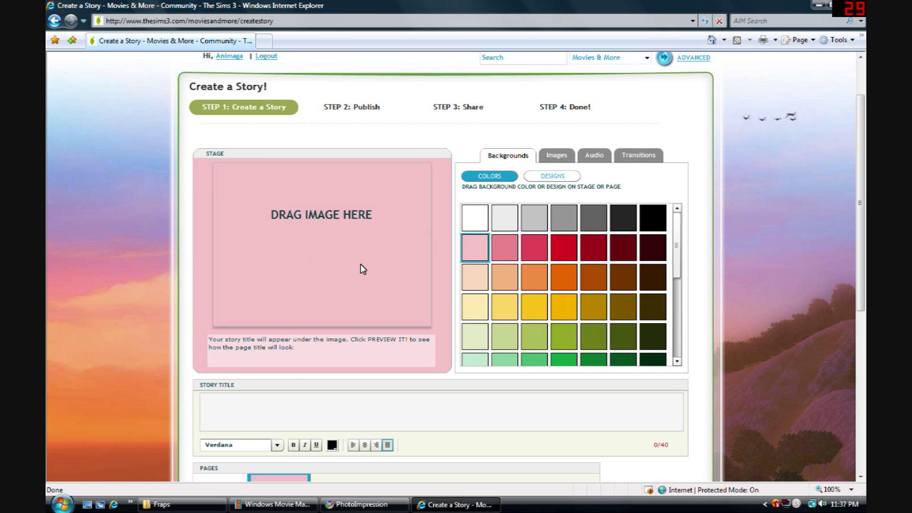
drag(504, 278, 371, 288)
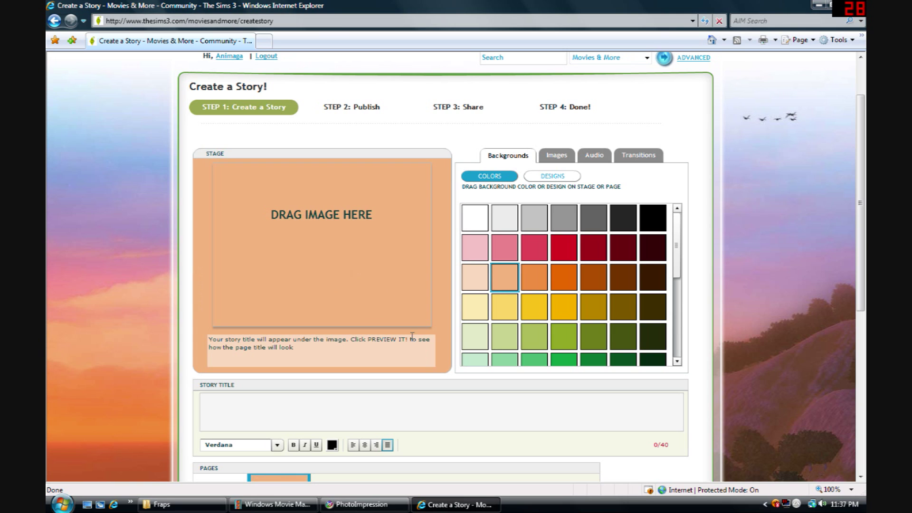
click(562, 248)
click(594, 257)
click(590, 317)
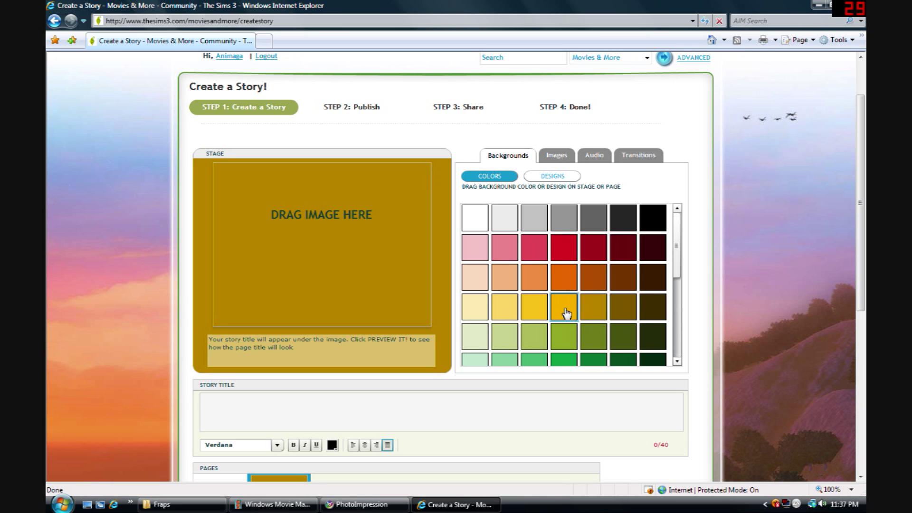
click(565, 312)
Try several background designs on the title page and settle on the green rounded-square design with a red frame
click(551, 178)
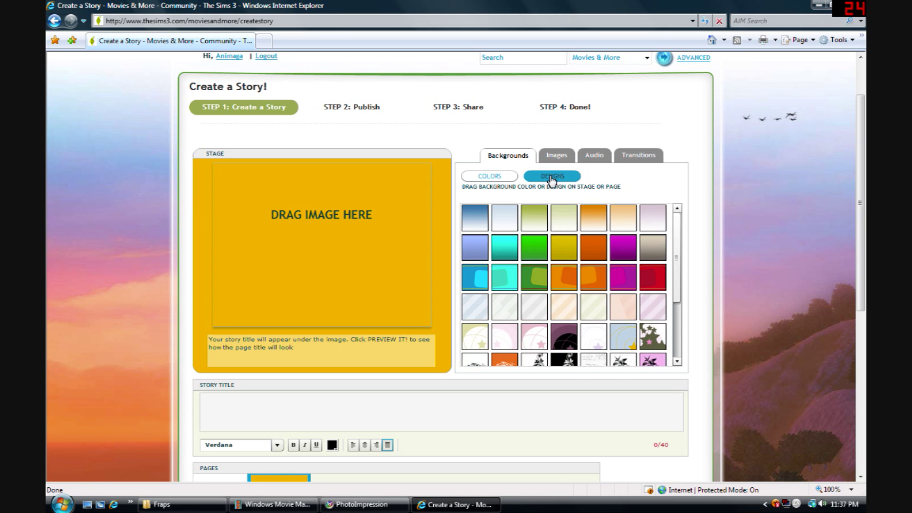
drag(477, 218, 369, 229)
drag(469, 277, 376, 276)
drag(479, 303, 372, 299)
click(564, 283)
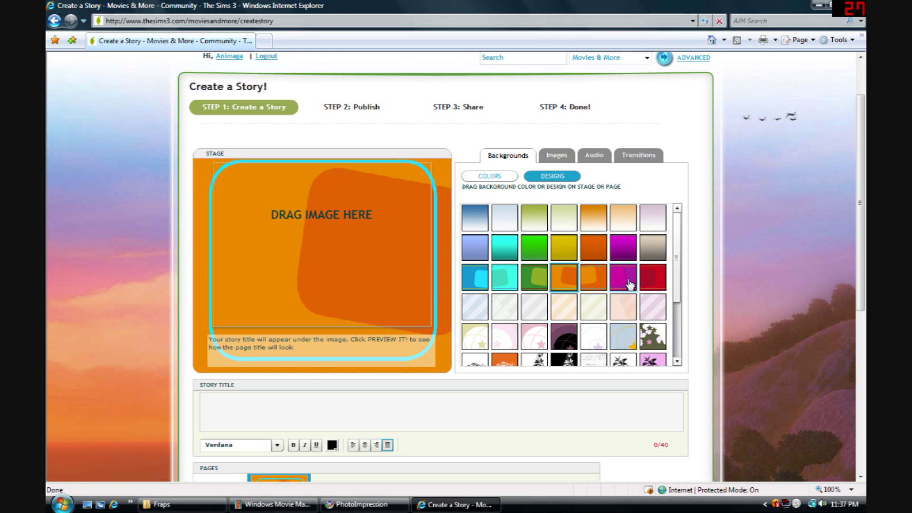
click(632, 284)
click(653, 247)
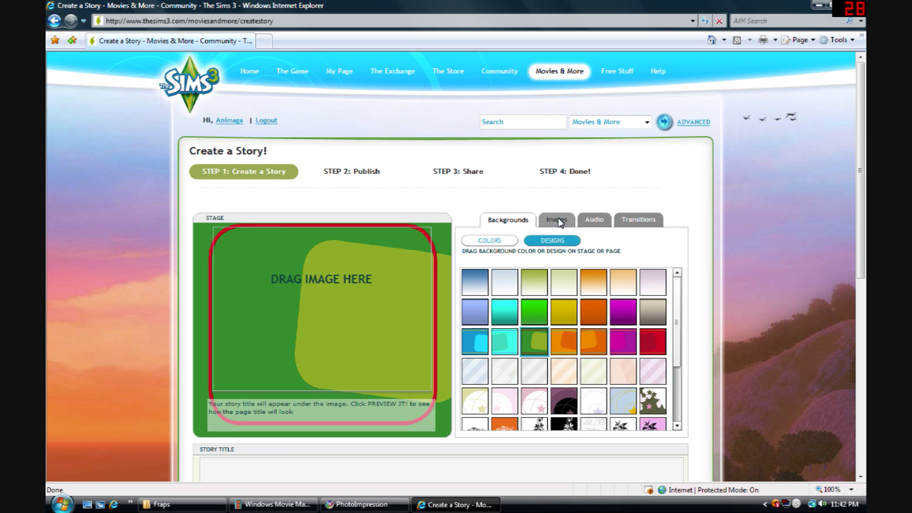
Try the three uploaded images on the title page's stage and settle on Screenshot-42
click(559, 222)
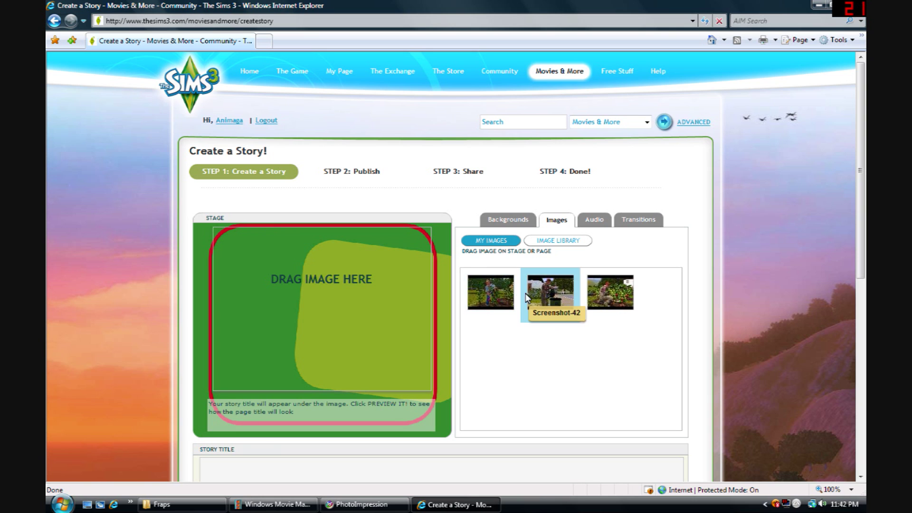
click(561, 300)
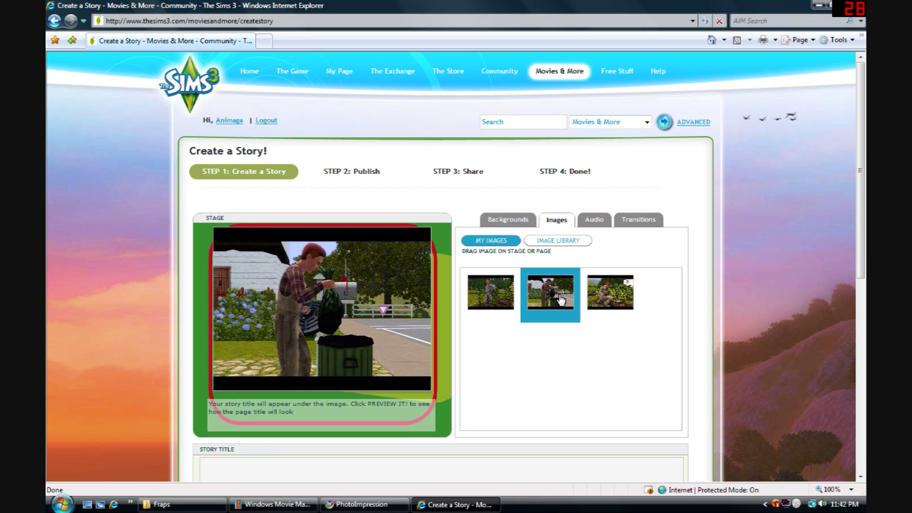
drag(492, 300, 334, 332)
click(611, 295)
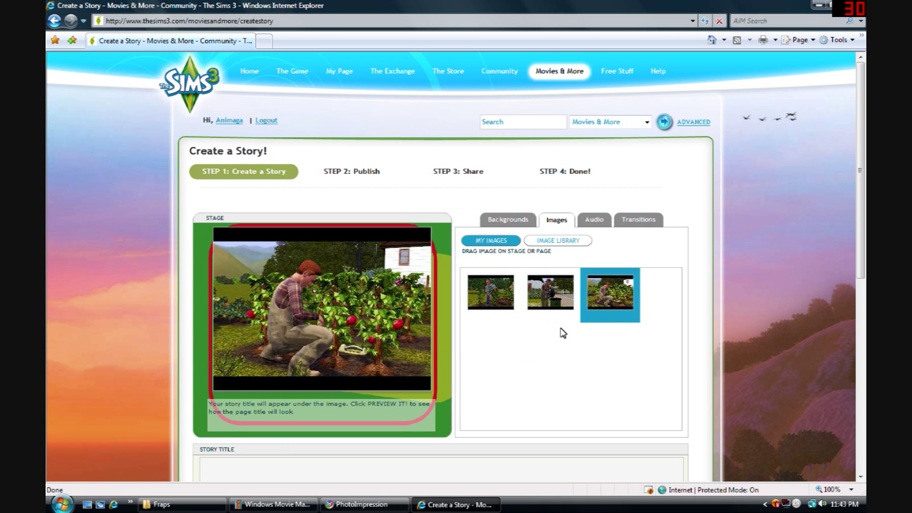
click(550, 304)
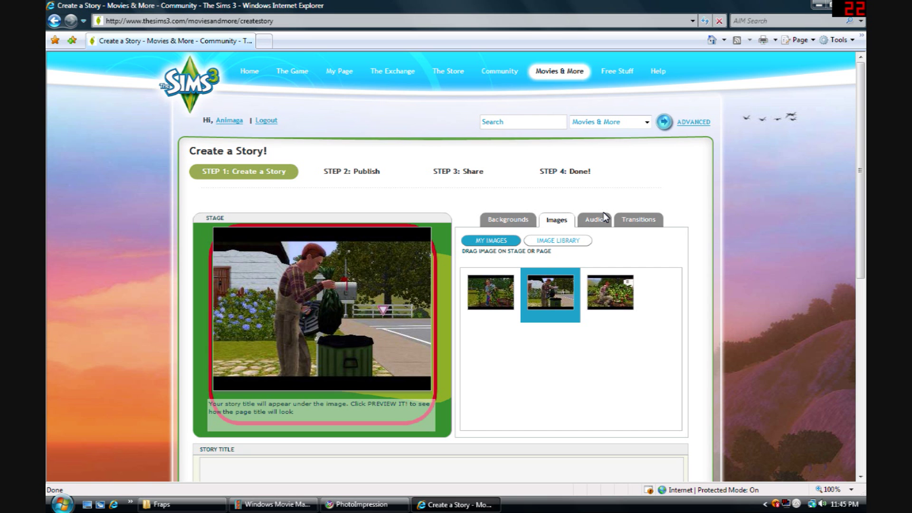
Listen to Aisles of Miles of Smiles, Consumerism Simplified and Don't Be Parsimonious in the Buy Mode audio category
click(599, 222)
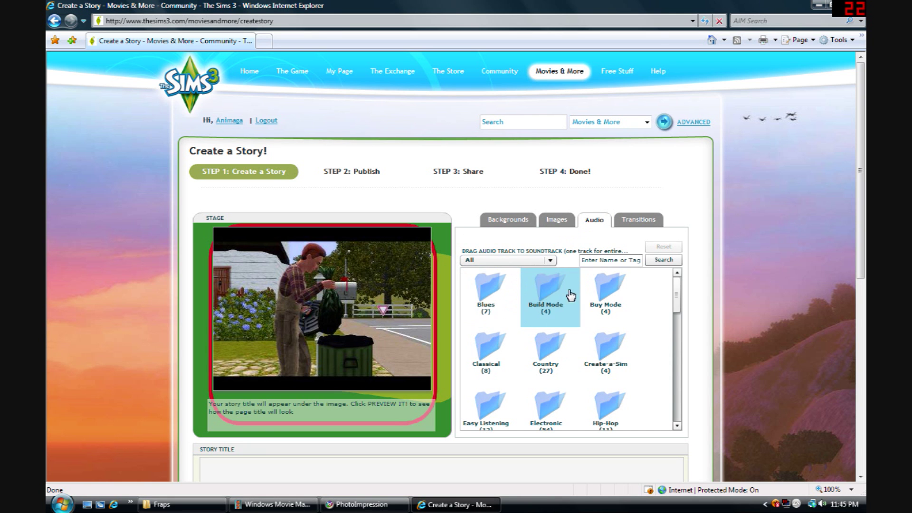
double_click(605, 298)
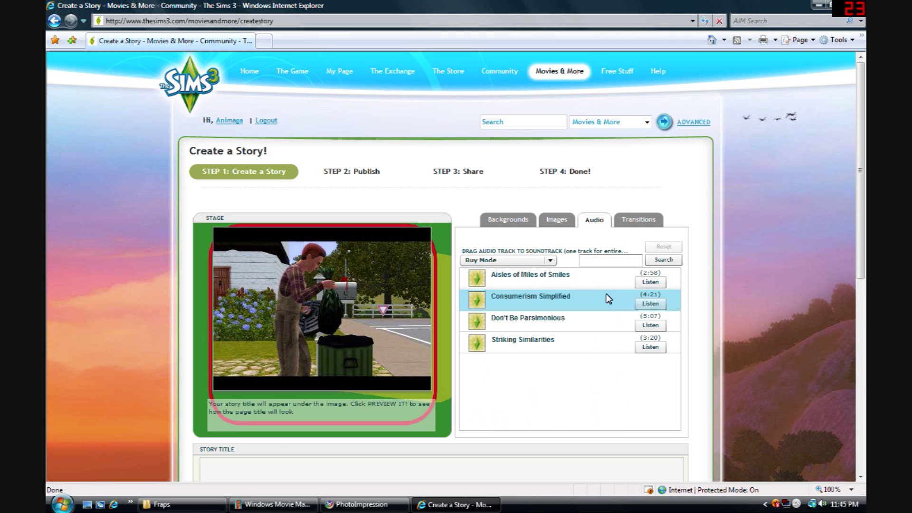
click(649, 282)
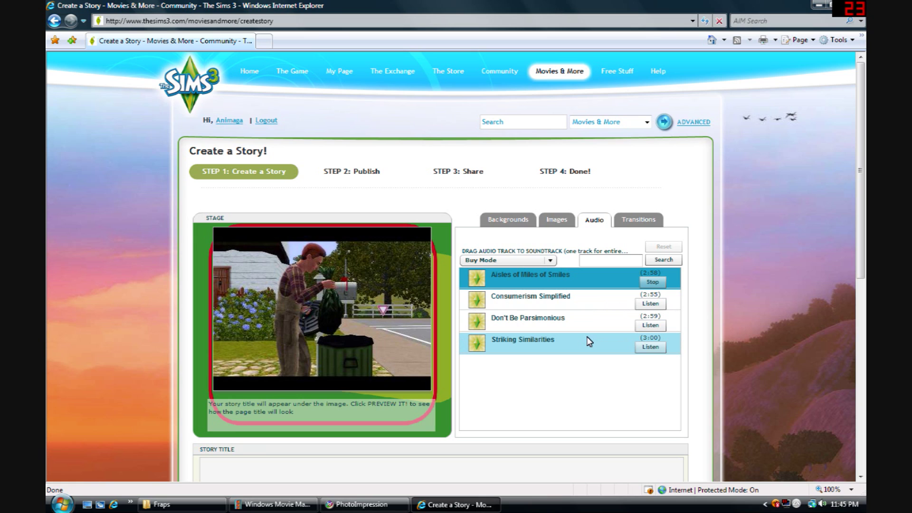
click(647, 287)
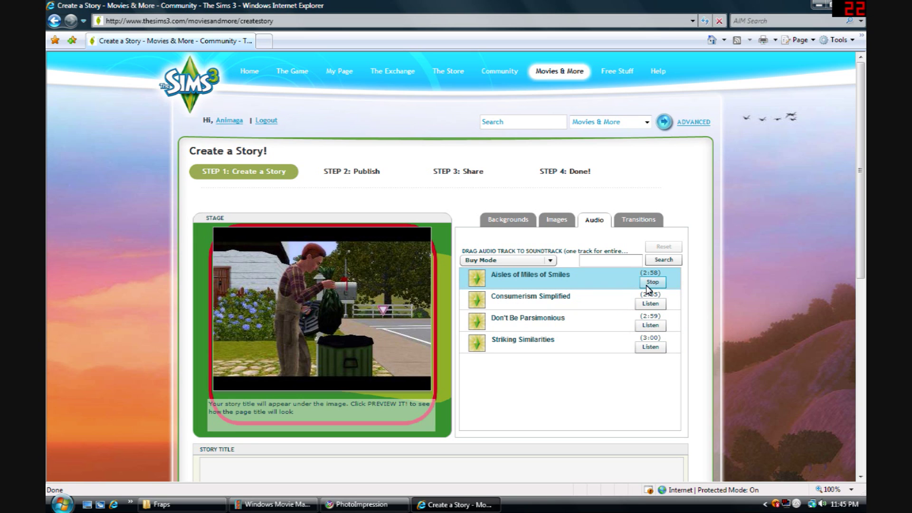
click(649, 304)
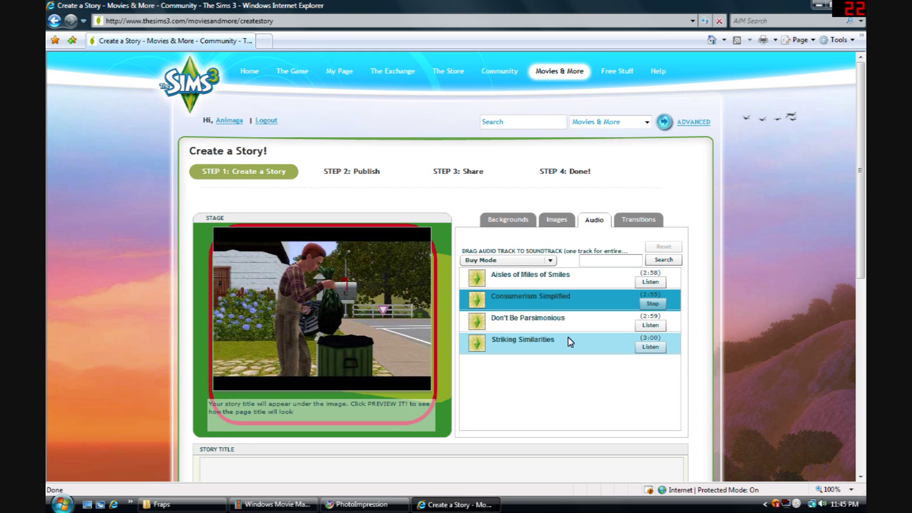
click(649, 305)
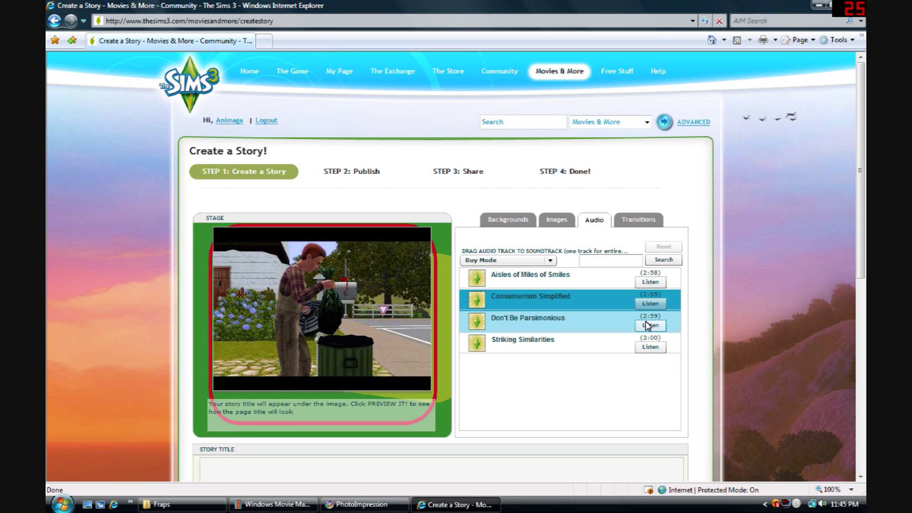
click(651, 326)
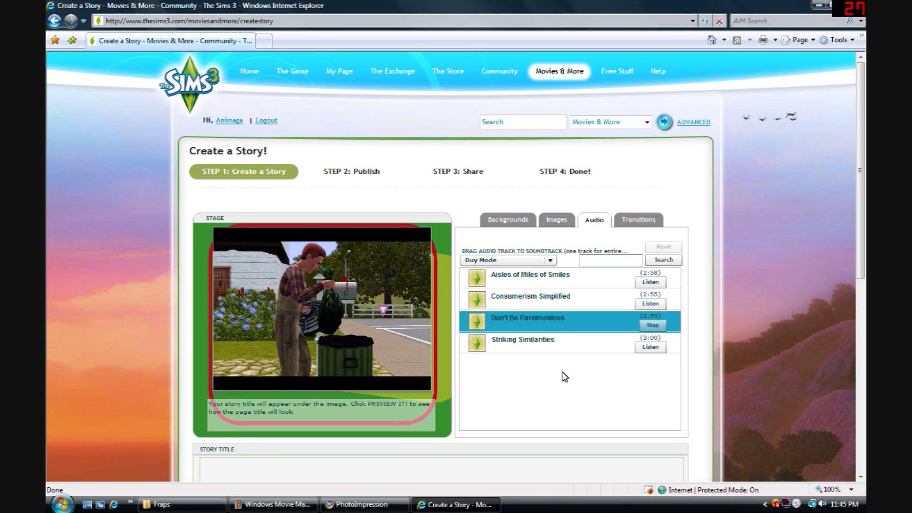
click(652, 328)
Add the Don't Be Parsimonious track as the story's soundtrack and check its playback
scroll(542, 327, down, 5)
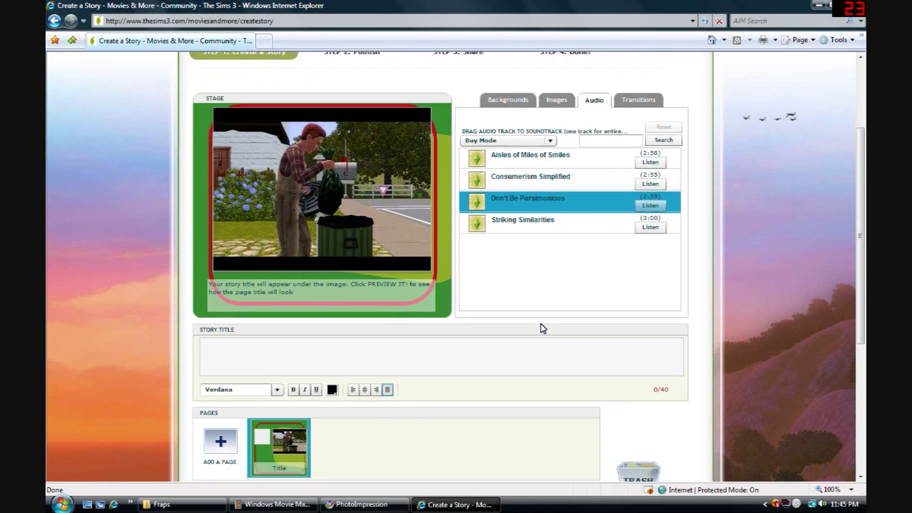
scroll(269, 370, up, 1)
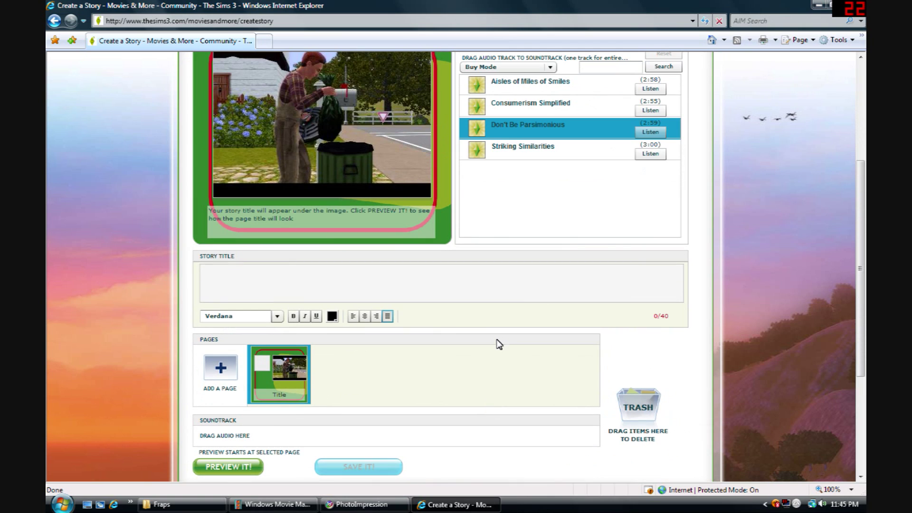
drag(515, 128, 266, 437)
click(580, 440)
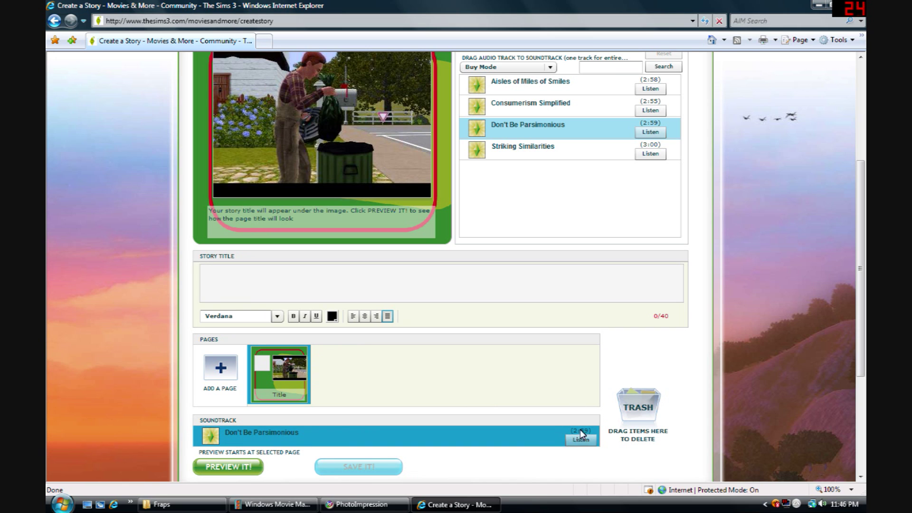
Apply the Fade In transition to the title page
scroll(589, 360, up, 5)
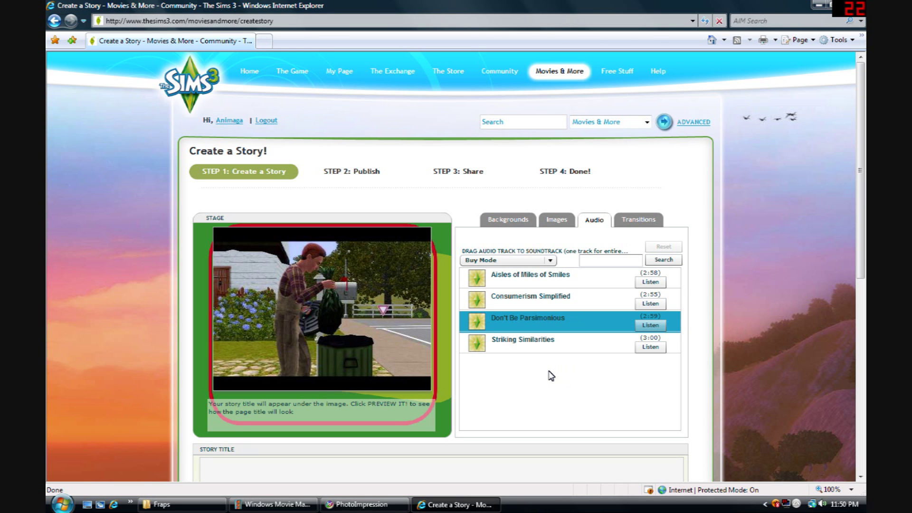
click(640, 221)
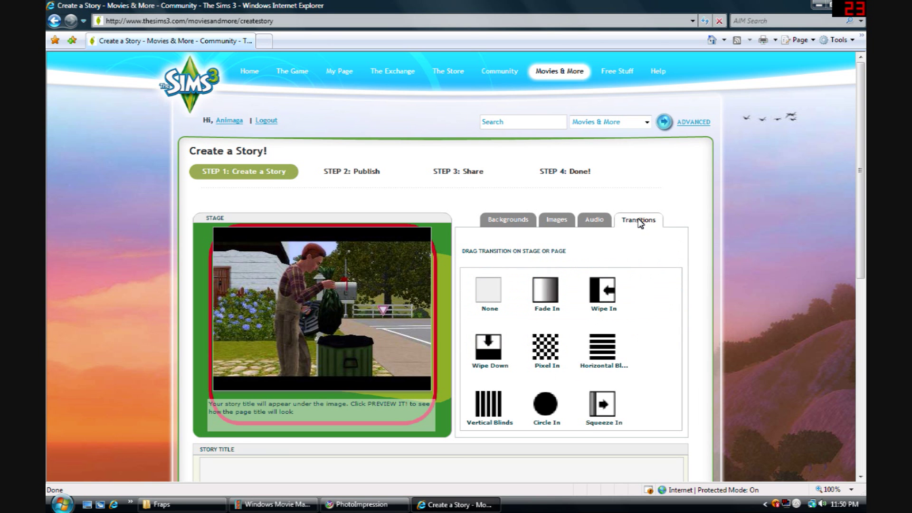
scroll(654, 358, down, 4)
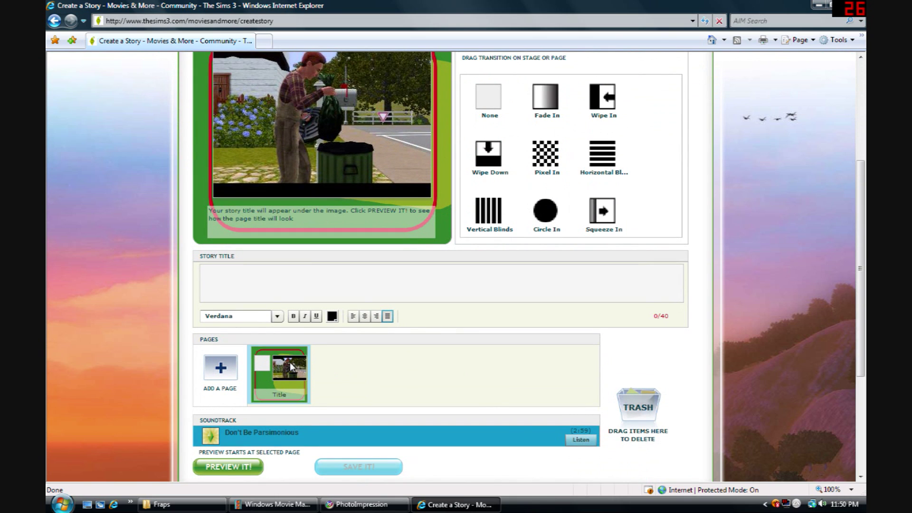
drag(544, 100, 267, 363)
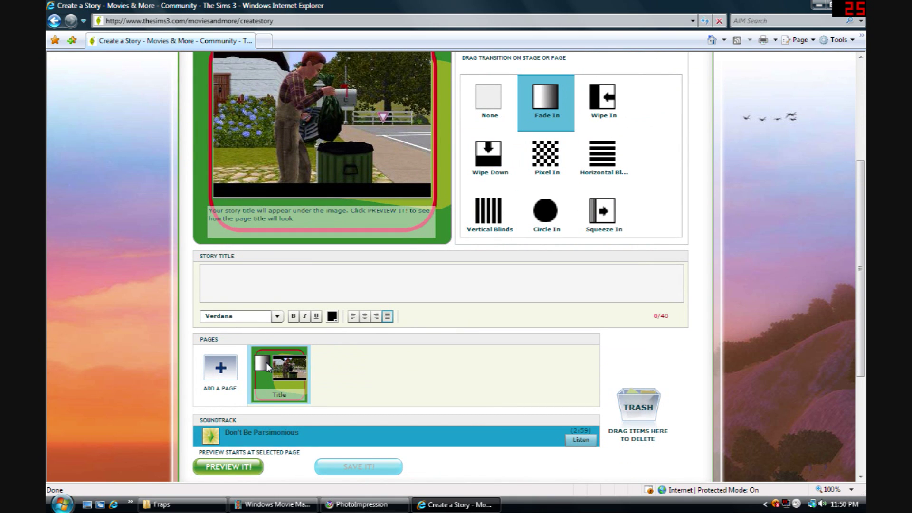
Try the Wipe In and Wipe Down transitions on the title page and settle on Pixel In
drag(602, 102, 293, 369)
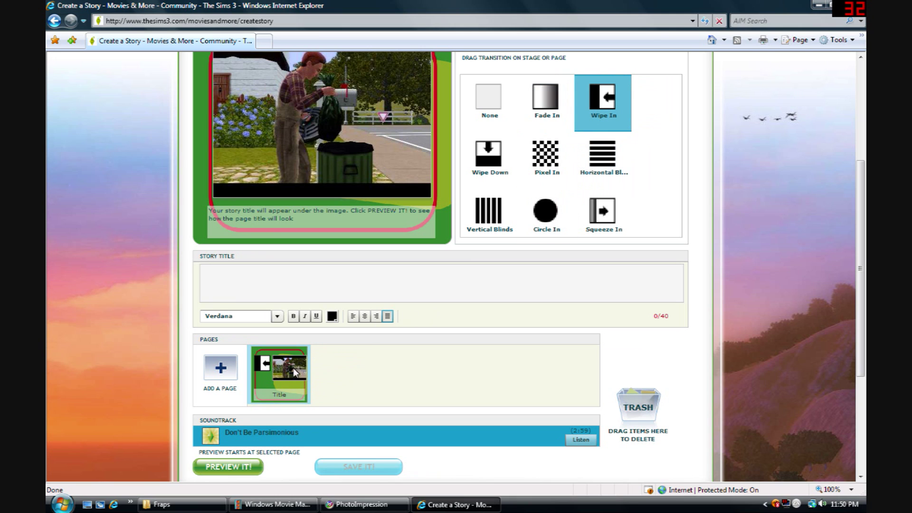
drag(488, 153, 264, 365)
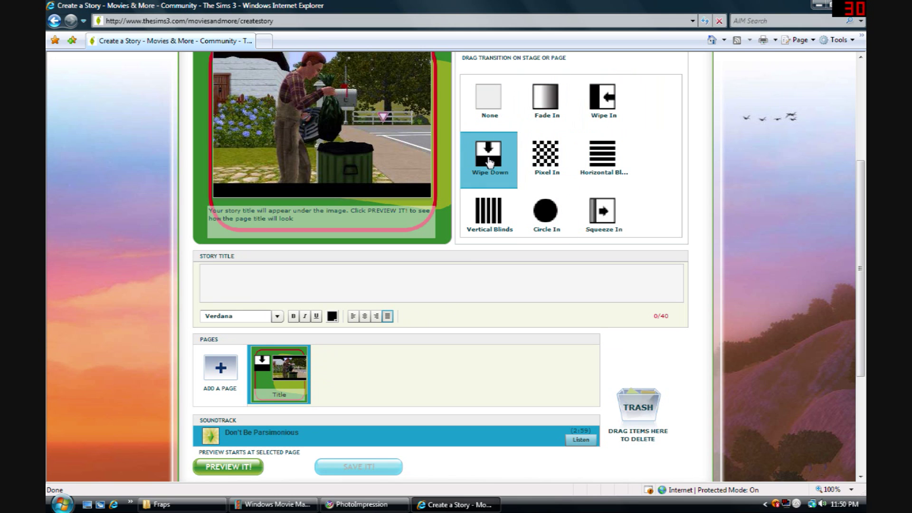
drag(545, 153, 261, 368)
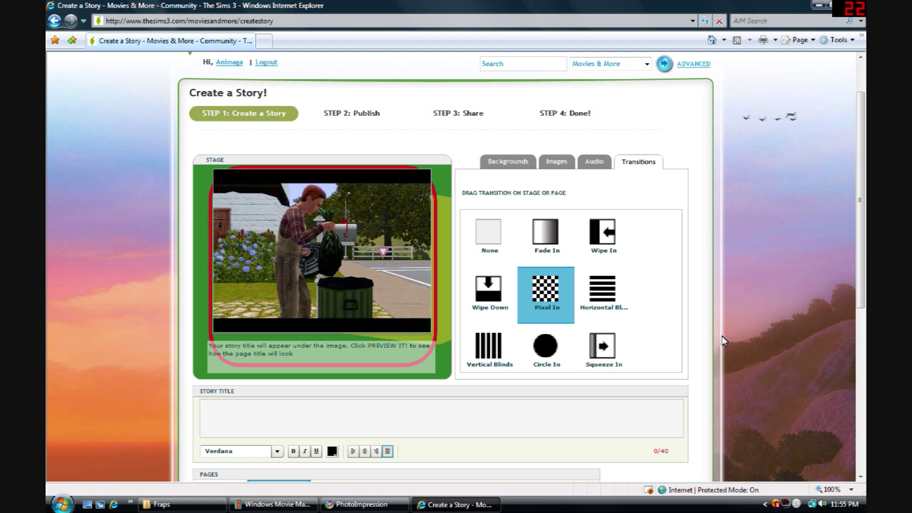
Enter "Meet the Family" as the story title and center it
click(233, 409)
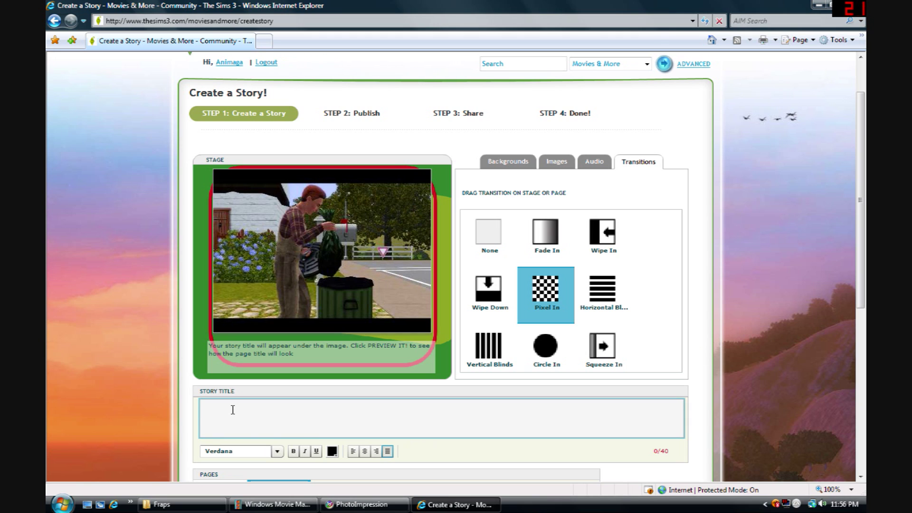
text(Meet the Family)
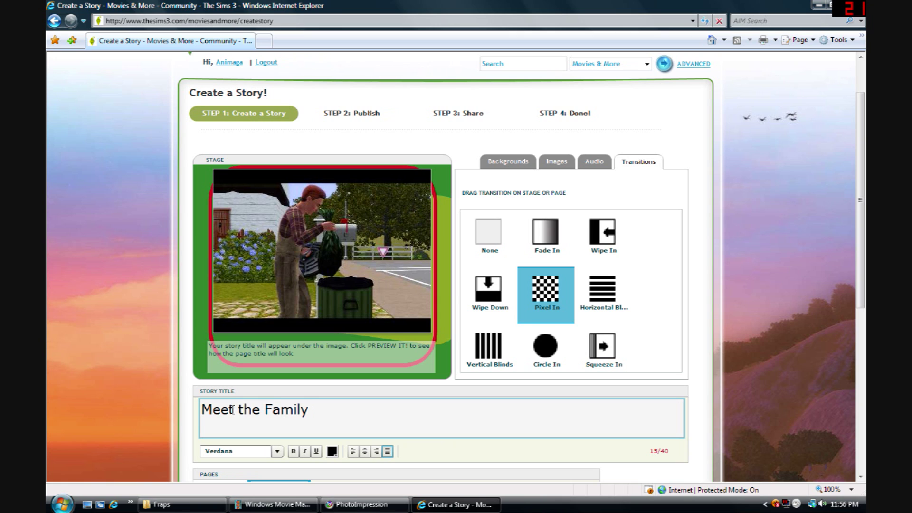
drag(328, 414, 195, 408)
click(365, 451)
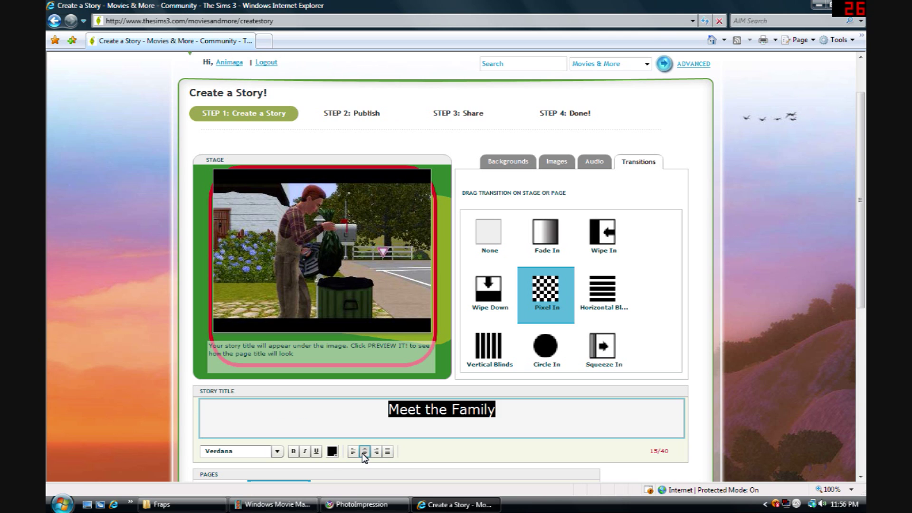
click(512, 411)
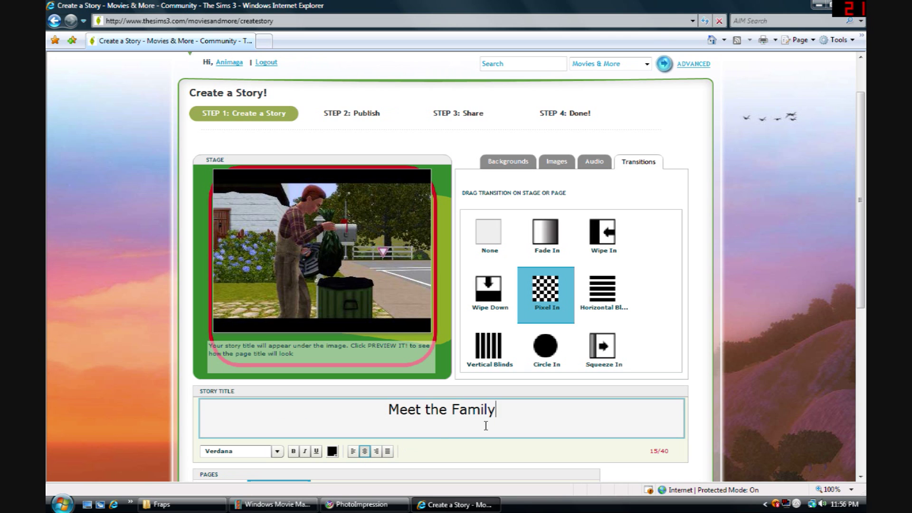
Try Helvetica on the story title and settle on the Times font
drag(514, 411, 377, 405)
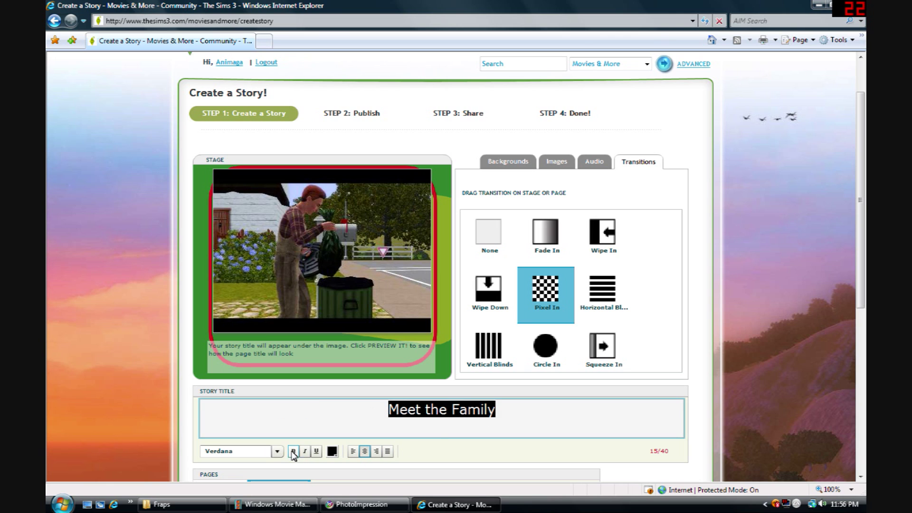
click(277, 451)
scroll(247, 467, down, 3)
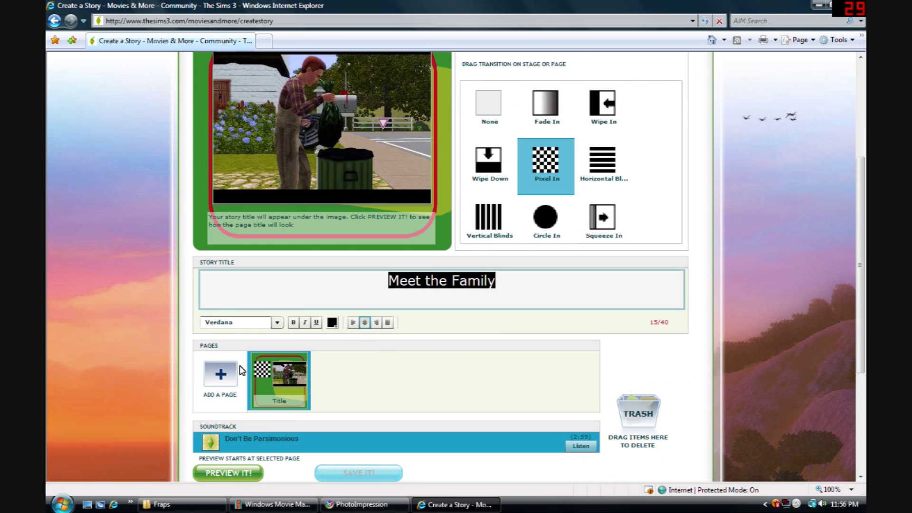
click(277, 322)
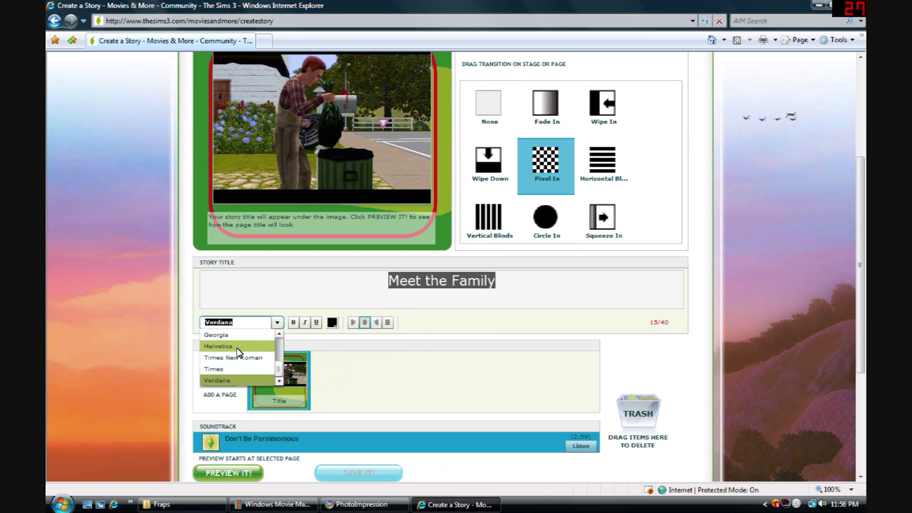
click(236, 347)
click(277, 322)
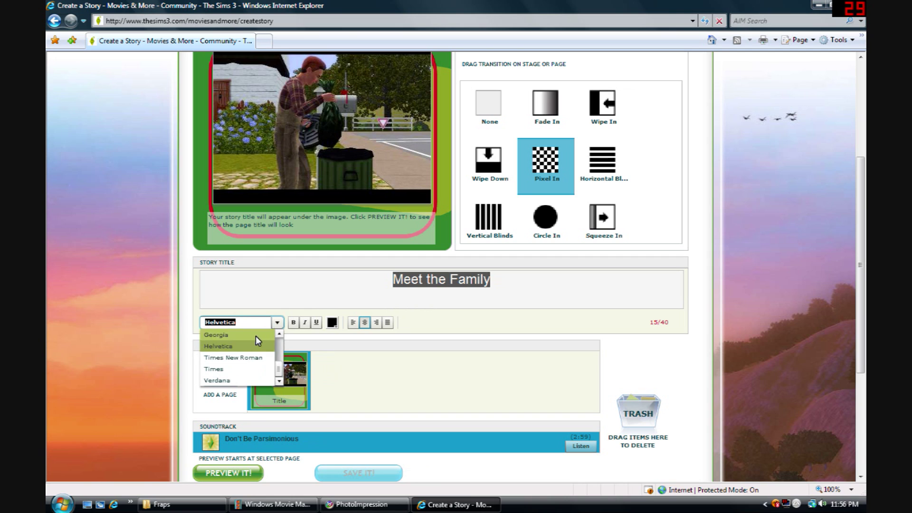
click(252, 369)
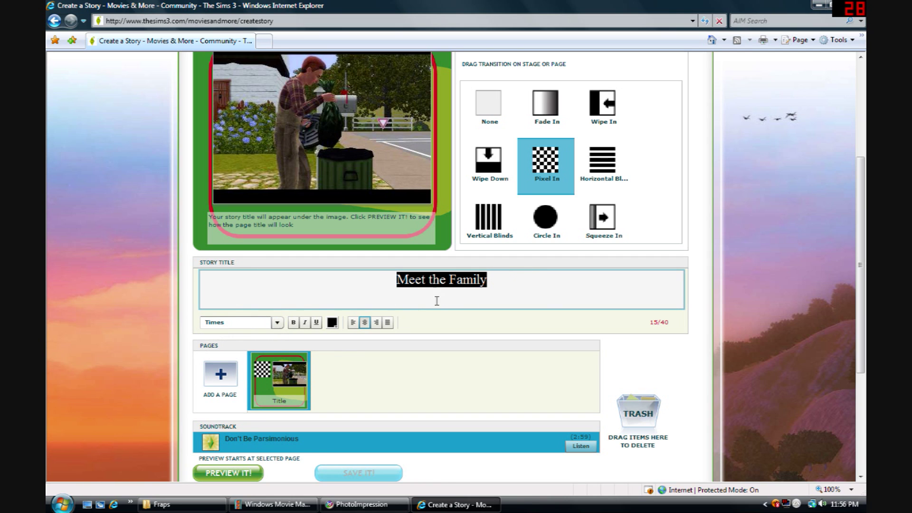
Make the "Meet the Family" title bold and underlined and color it orange
click(294, 322)
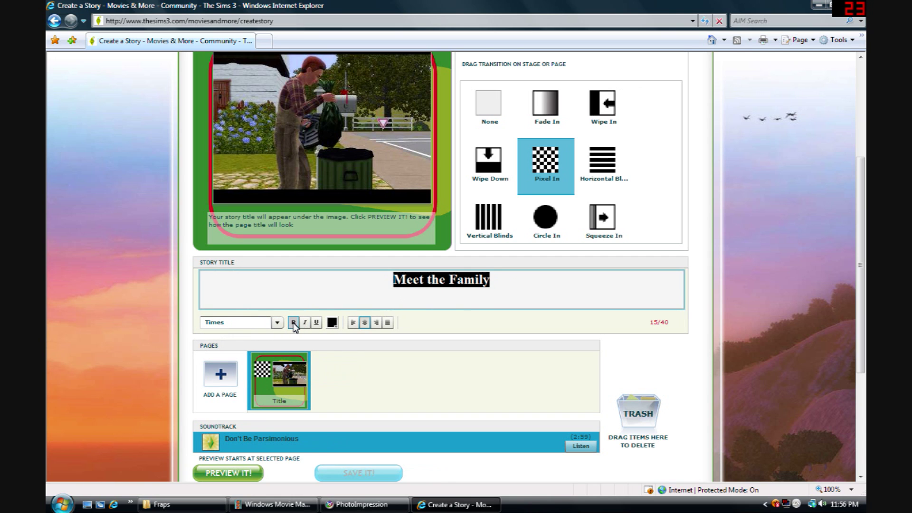
click(316, 323)
click(333, 324)
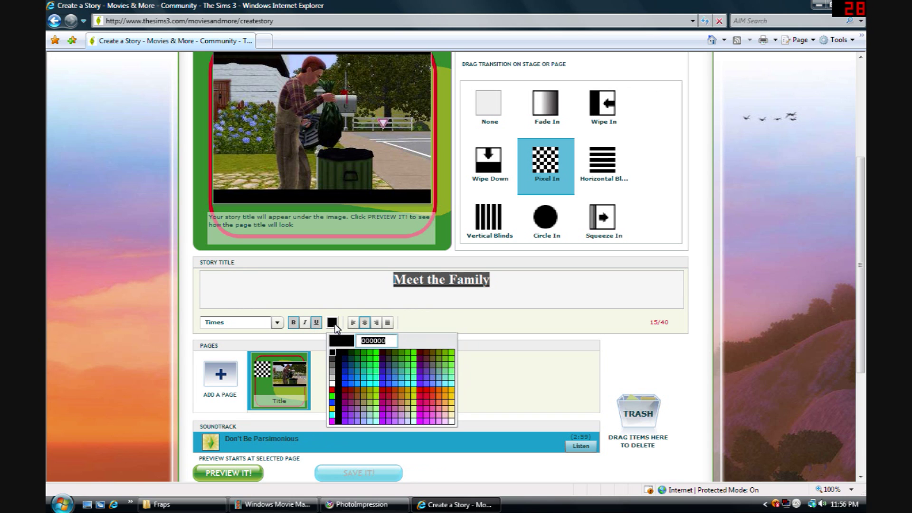
click(449, 393)
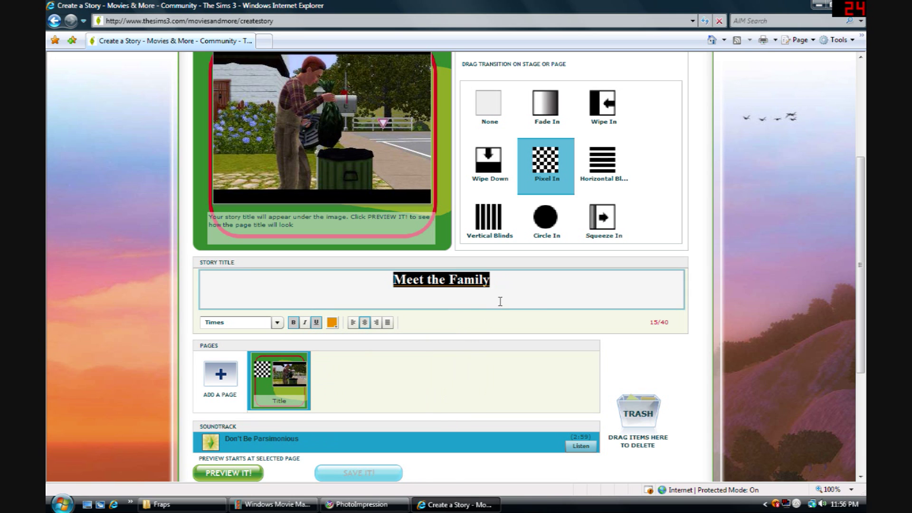
Add a second title line "A Sim Story" in italics, without bold or underline
click(501, 281)
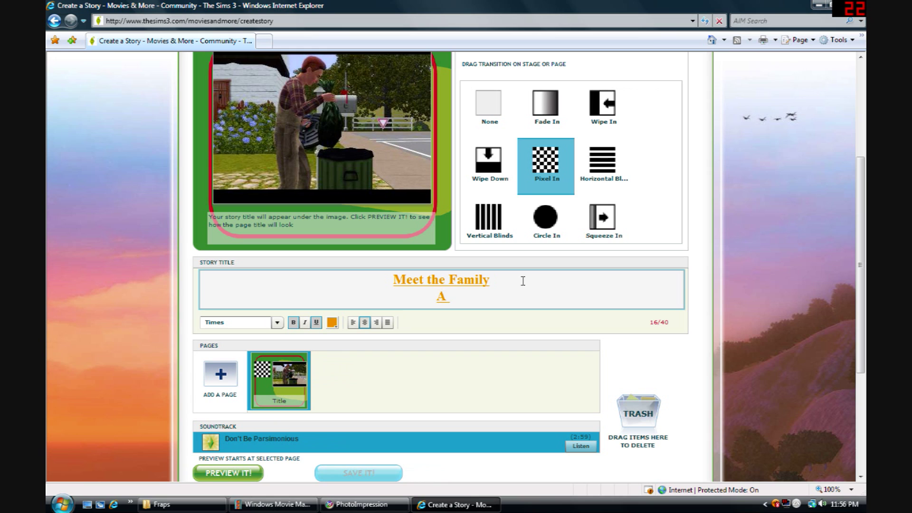
text(A Sim Story)
drag(479, 296, 408, 296)
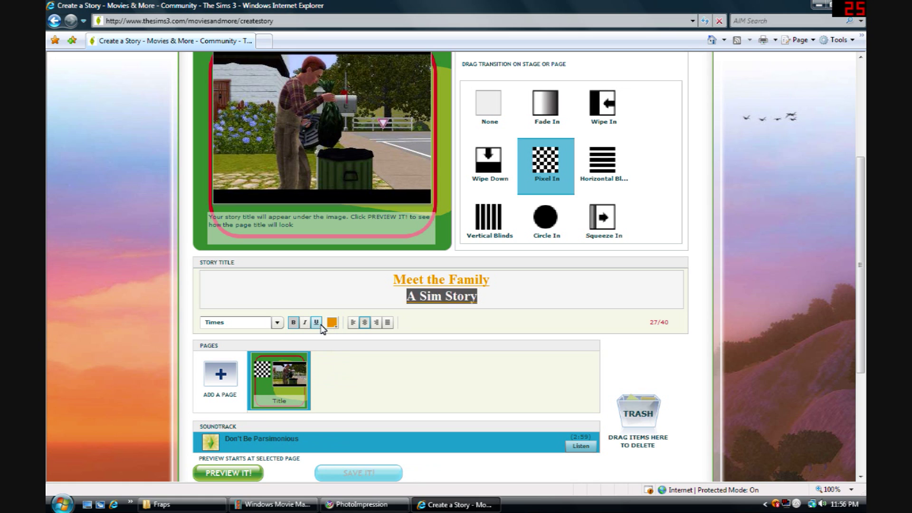
click(294, 322)
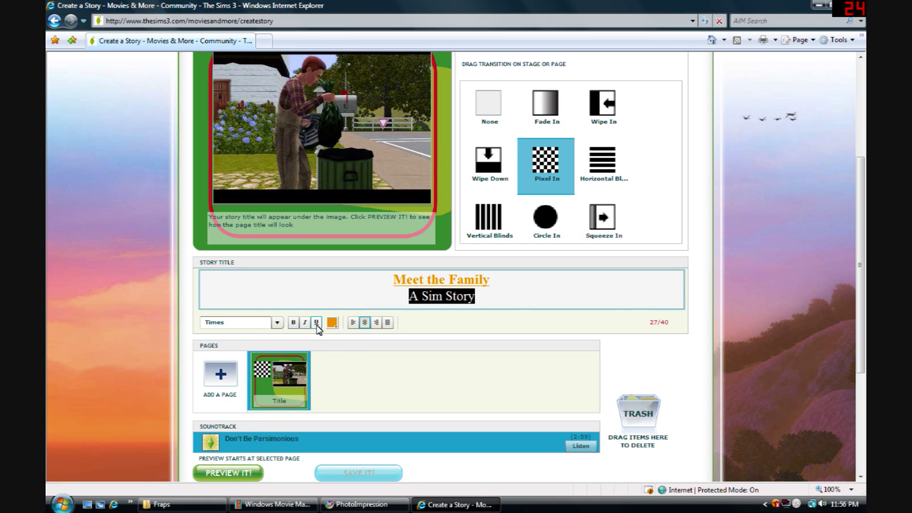
click(307, 322)
Set the "A Sim Story" line to the Helvetica font and color it magenta
click(277, 322)
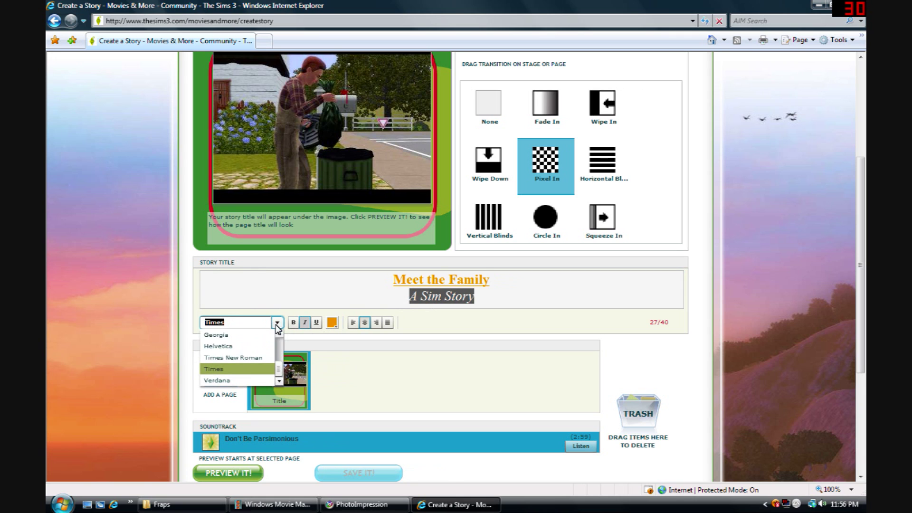
click(255, 346)
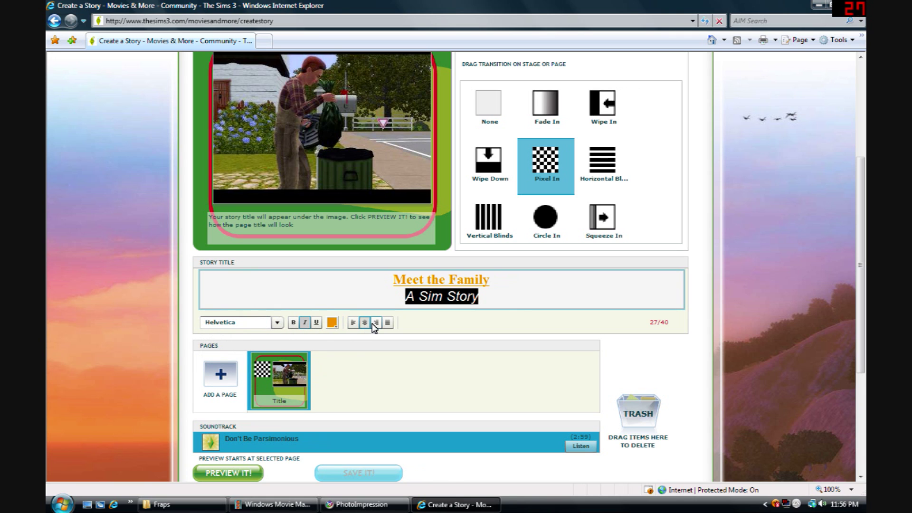
click(332, 323)
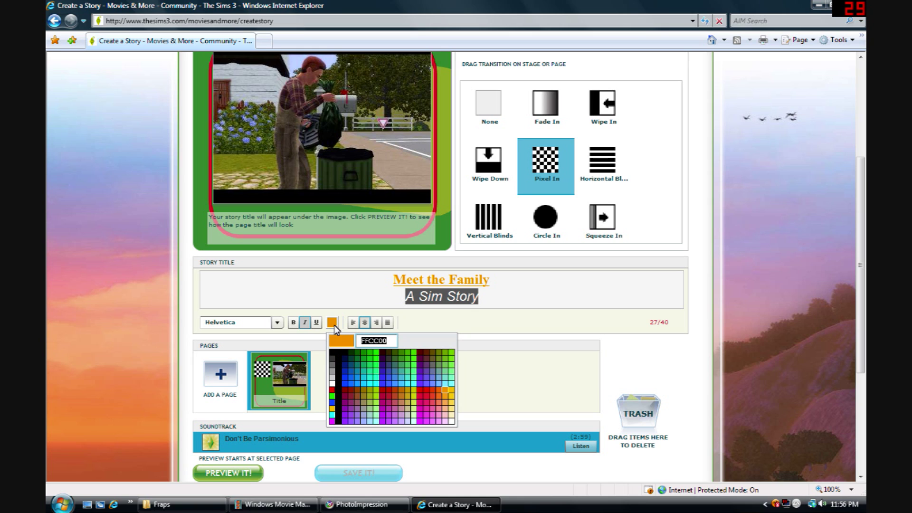
click(426, 419)
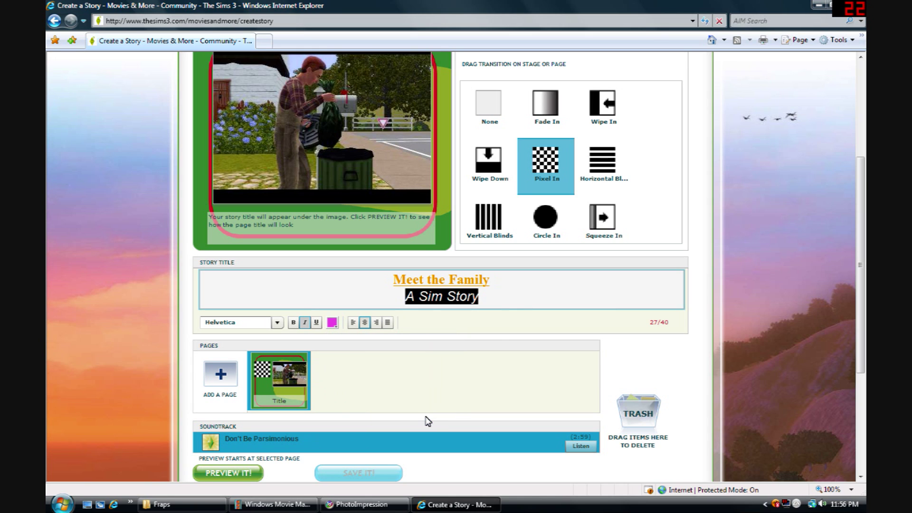
click(507, 296)
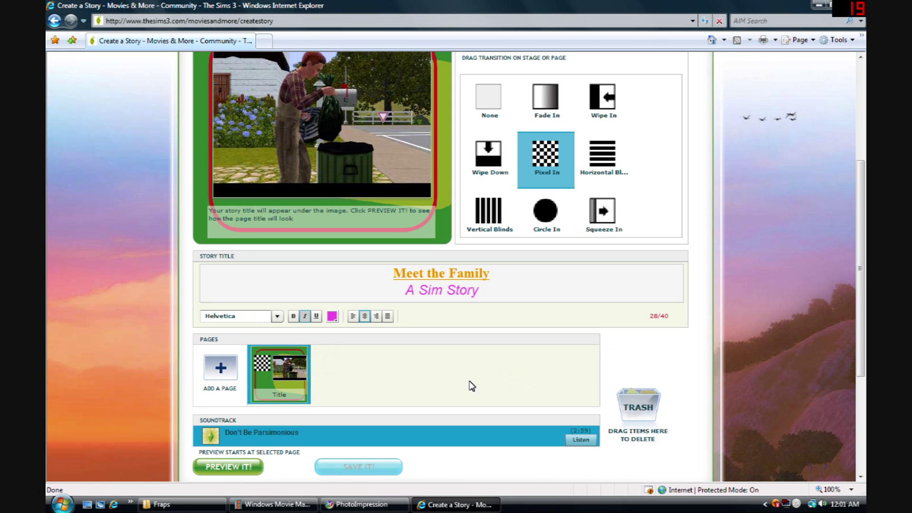
Add a new page after the title page and give it the turquoise rounded-square background design
click(219, 369)
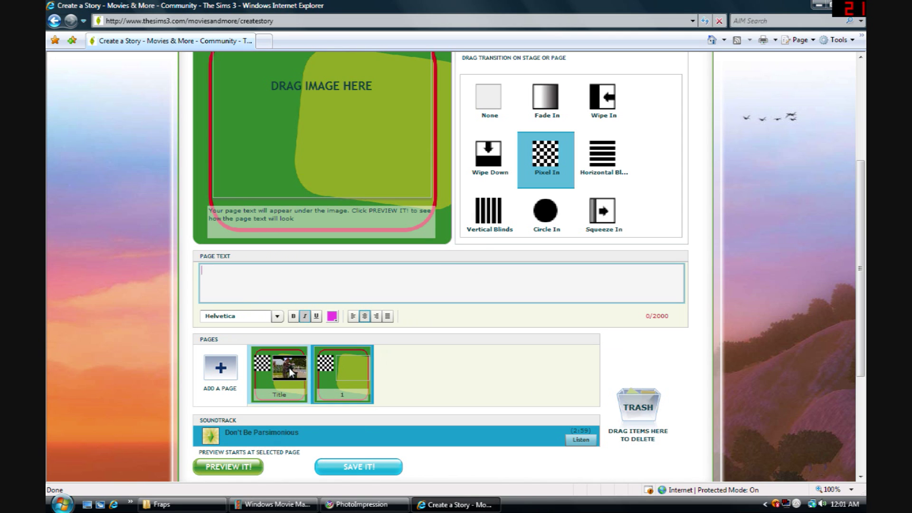
scroll(349, 382, up, 3)
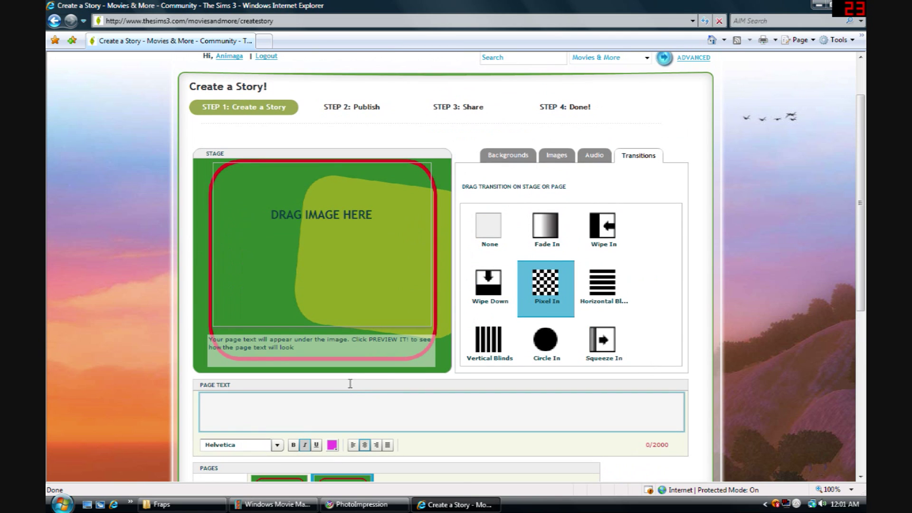
click(508, 155)
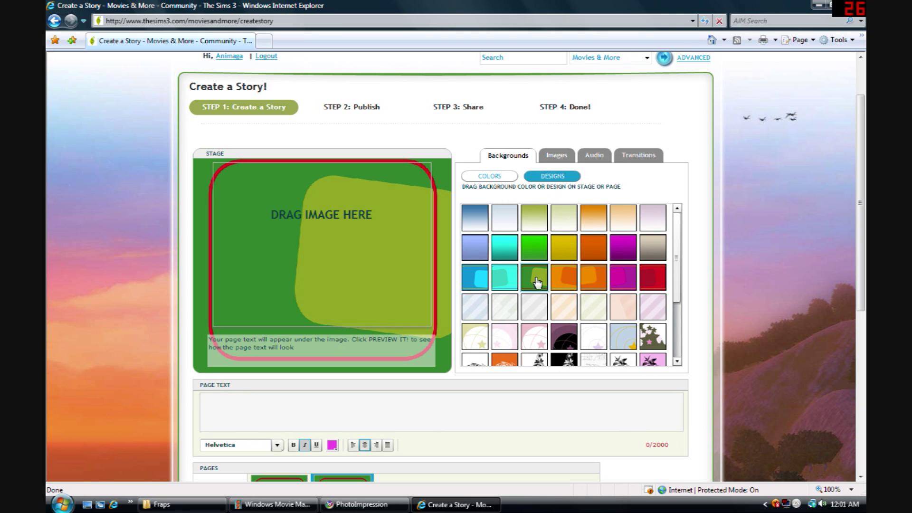
click(513, 284)
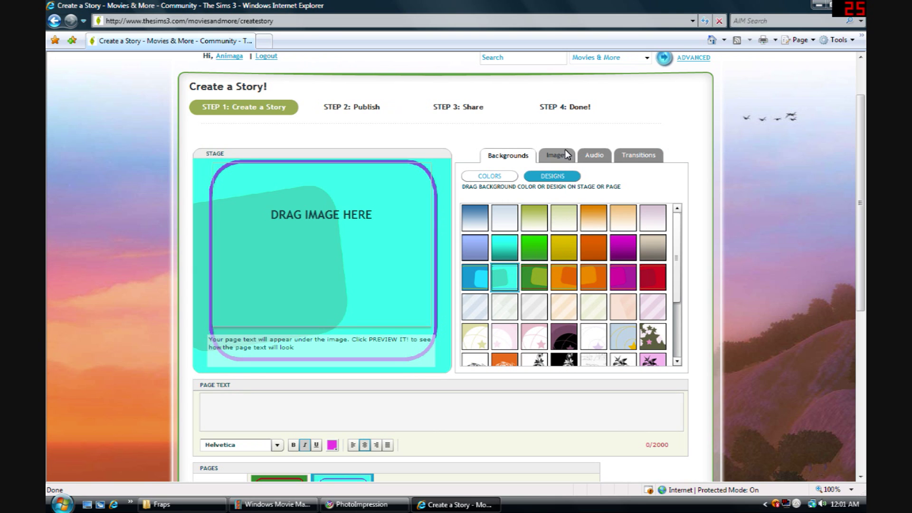
Place the uploaded image of the Sim kneeling by the tomato plants on page 1 and apply the horizontal blinds transition
click(565, 151)
click(603, 231)
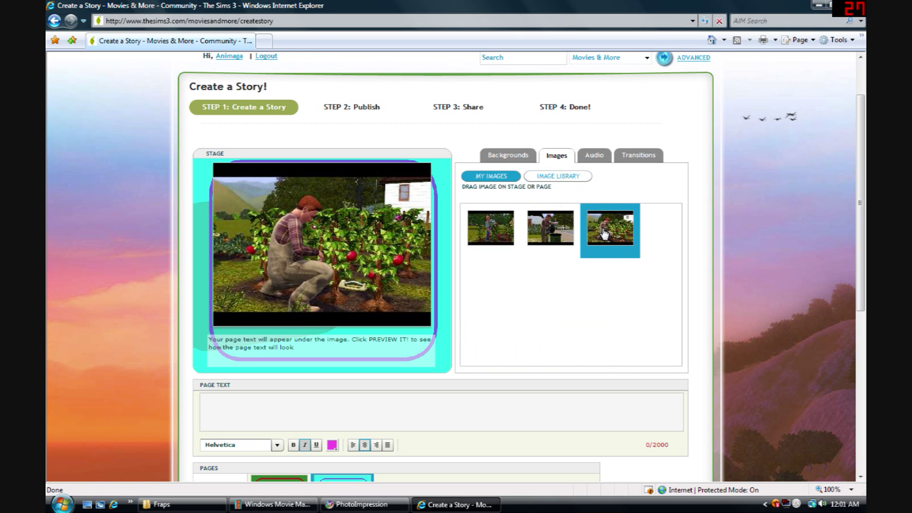
scroll(591, 213, down, 3)
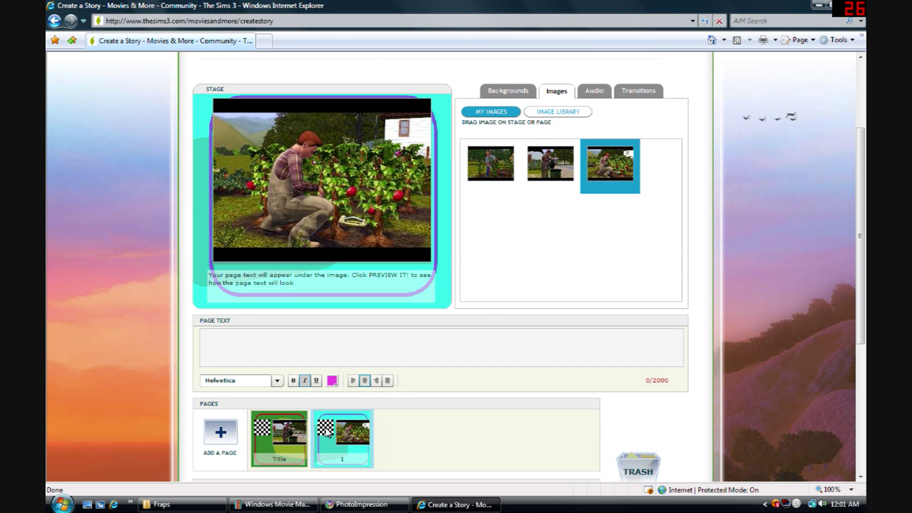
click(639, 91)
click(610, 221)
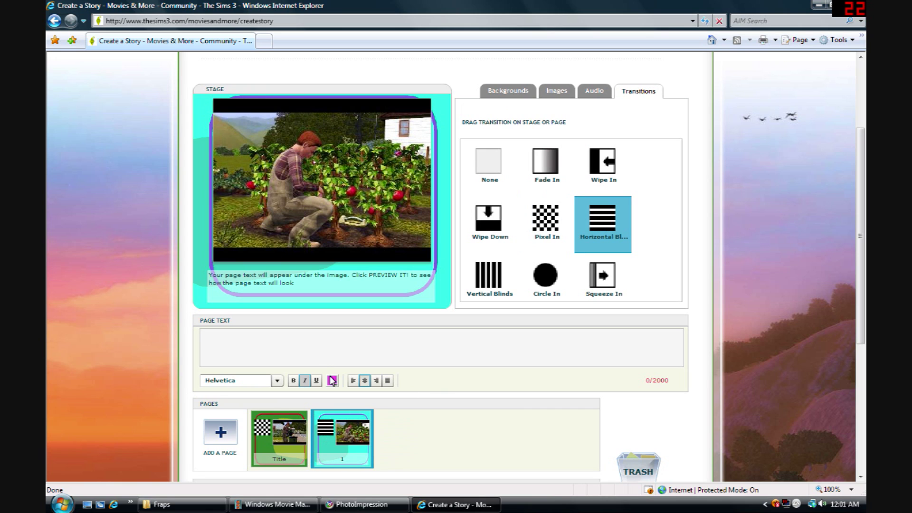
Enter "Sim Jones enjoys gardening." as the text of page 1
click(251, 339)
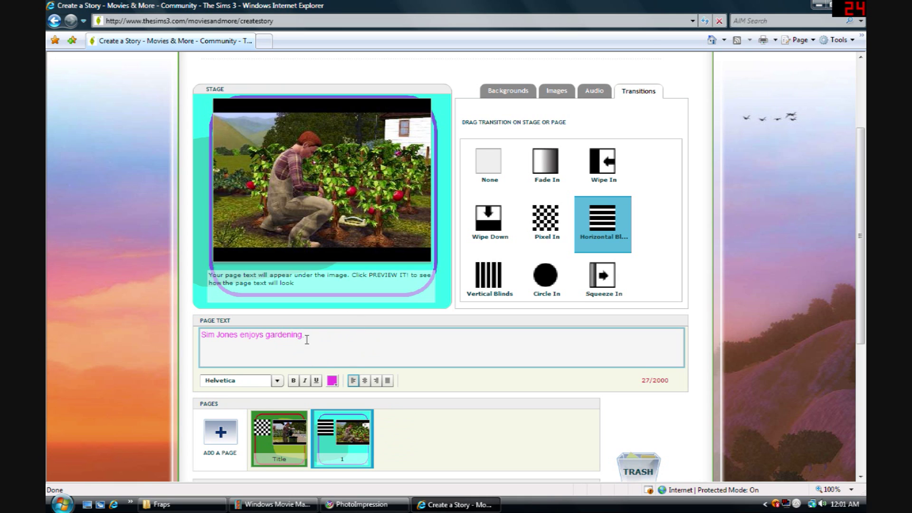
drag(307, 337, 192, 337)
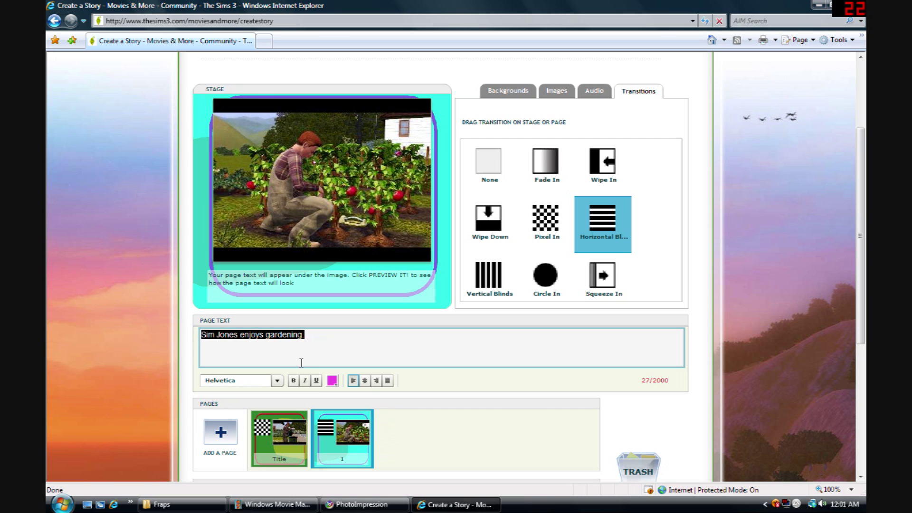
click(332, 381)
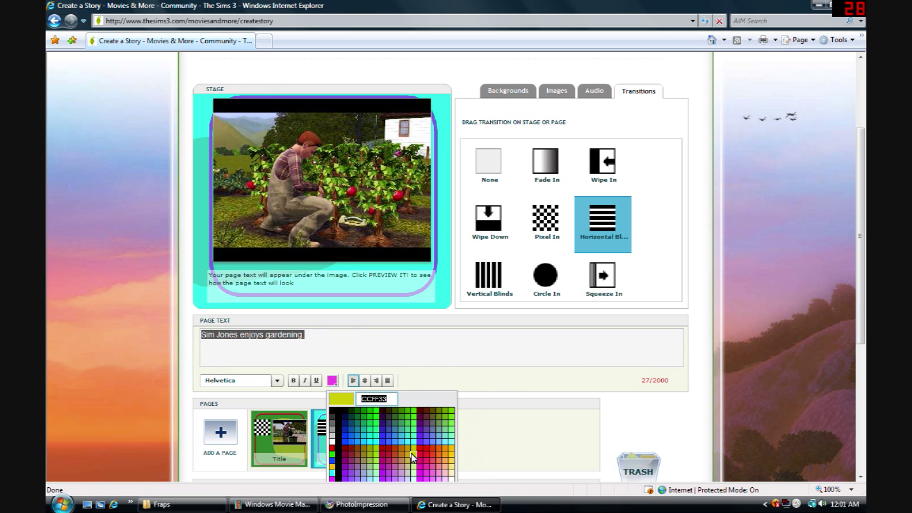
scroll(426, 393, down, 3)
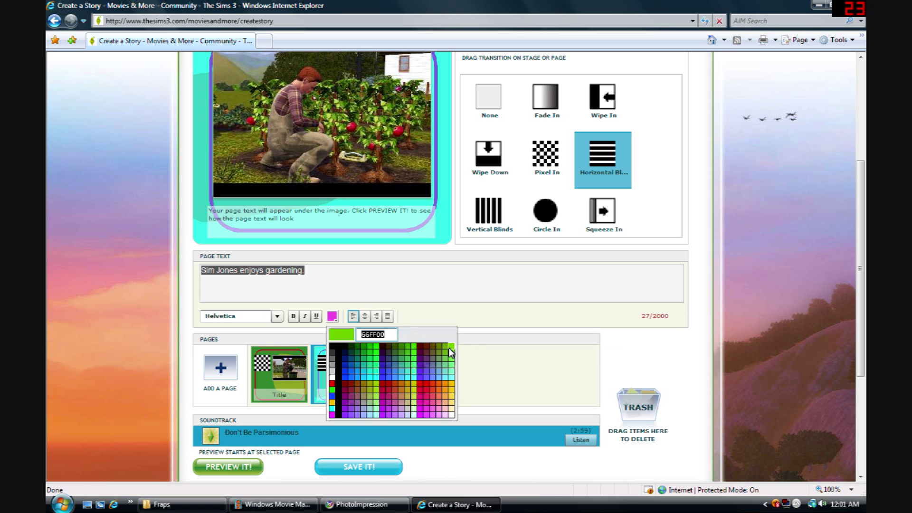
click(332, 279)
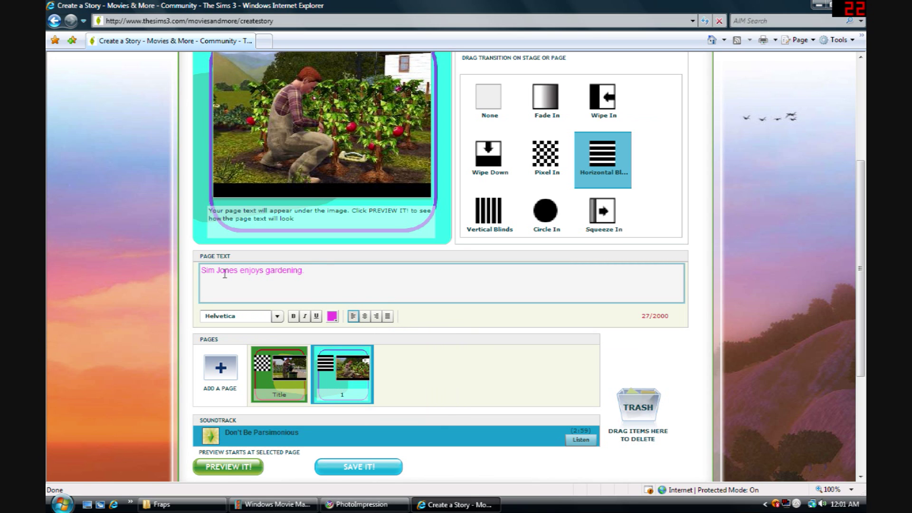
Color the word "Sim" lime green and the word "Jones" orange-brown in the page 1 text
drag(215, 270, 200, 271)
click(332, 316)
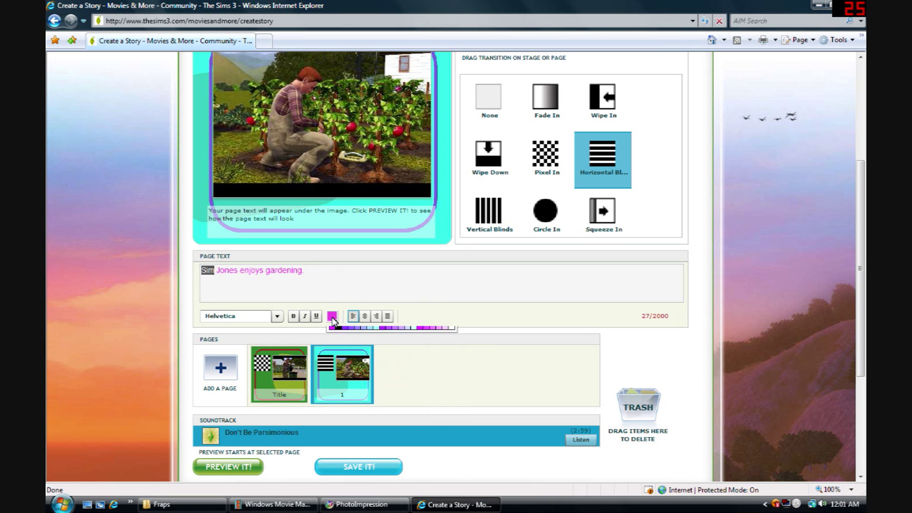
click(393, 343)
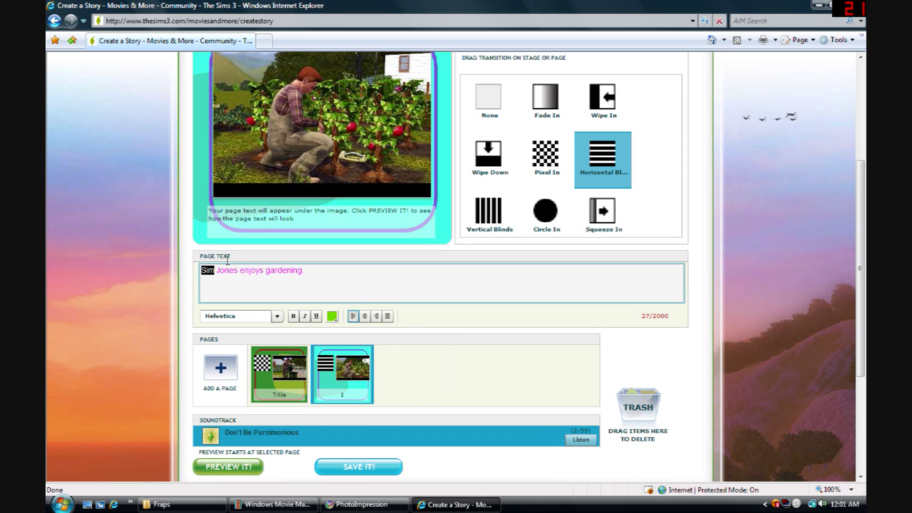
click(227, 276)
drag(217, 271, 239, 272)
click(332, 316)
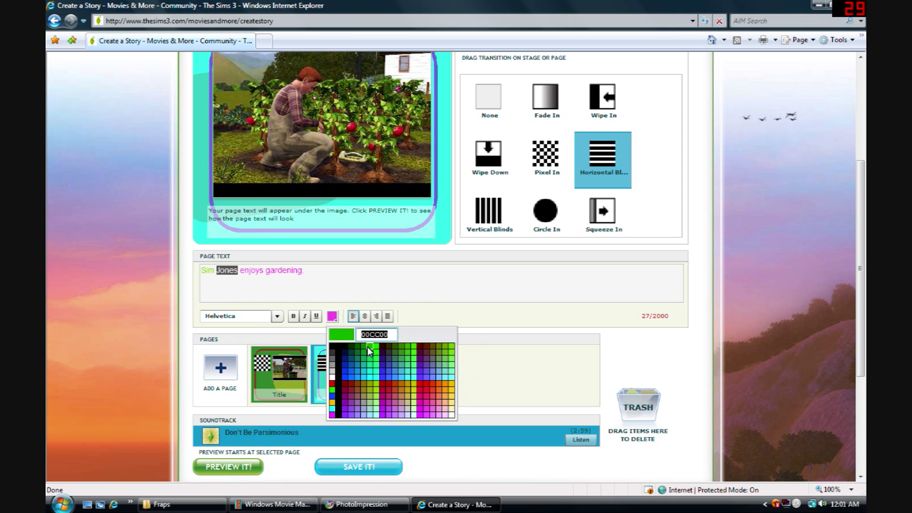
click(403, 385)
Color the word "enjoys" black and the word "gardening" dark green in the page 1 text
drag(240, 271, 264, 275)
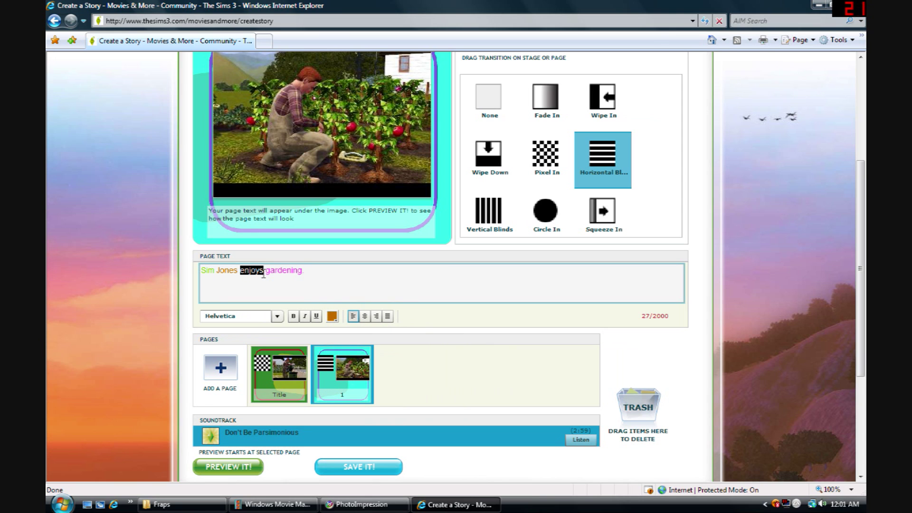
click(332, 316)
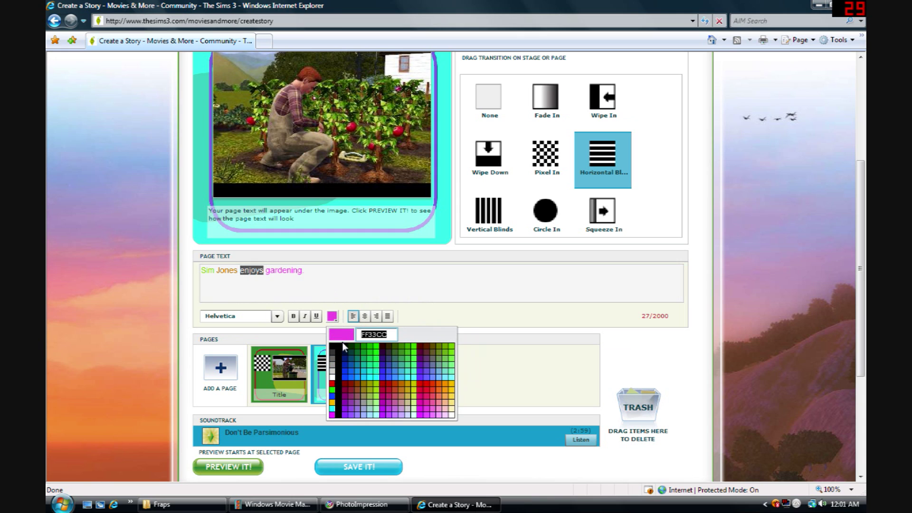
click(344, 345)
drag(266, 272, 301, 276)
click(332, 316)
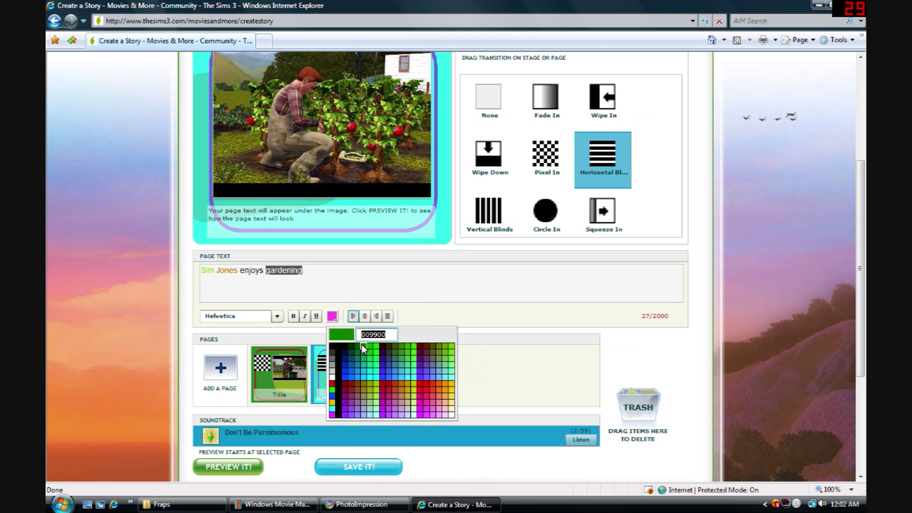
click(358, 346)
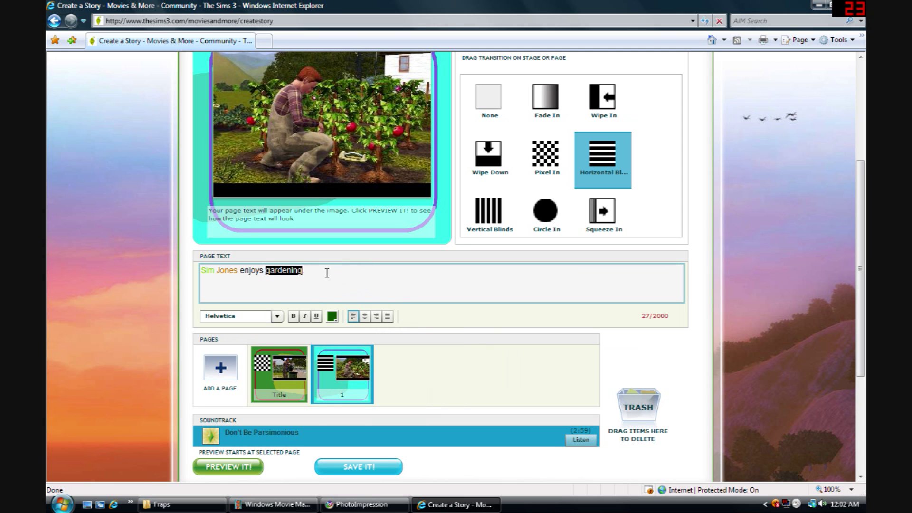
click(334, 279)
Center the whole "Sim Jones enjoys gardening." line in the page text
drag(314, 271, 185, 267)
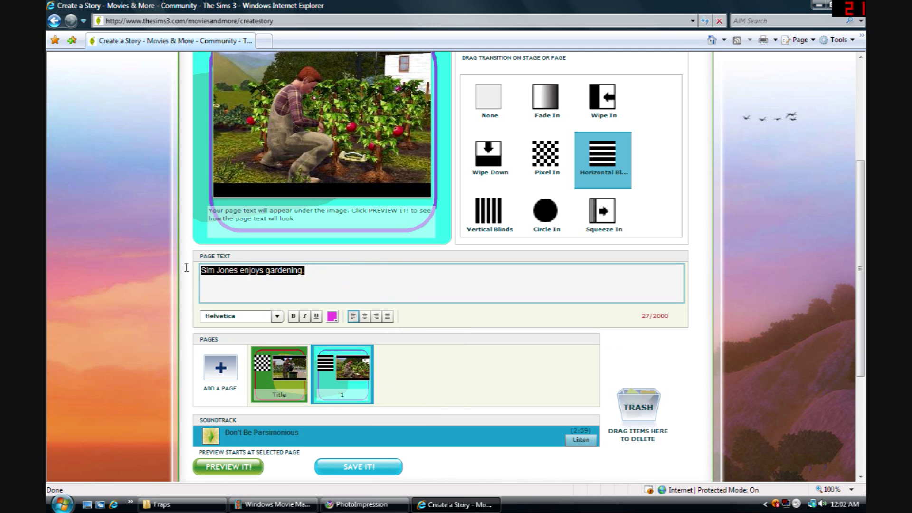
click(364, 316)
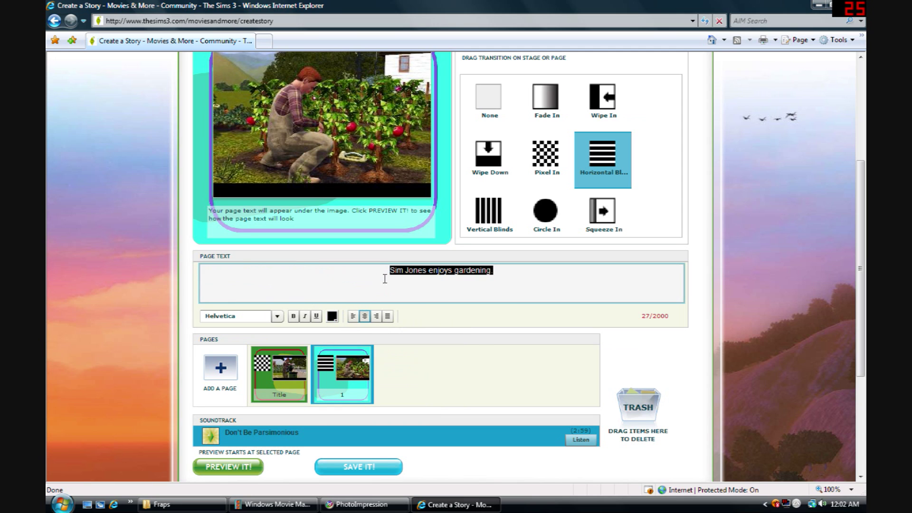
click(509, 278)
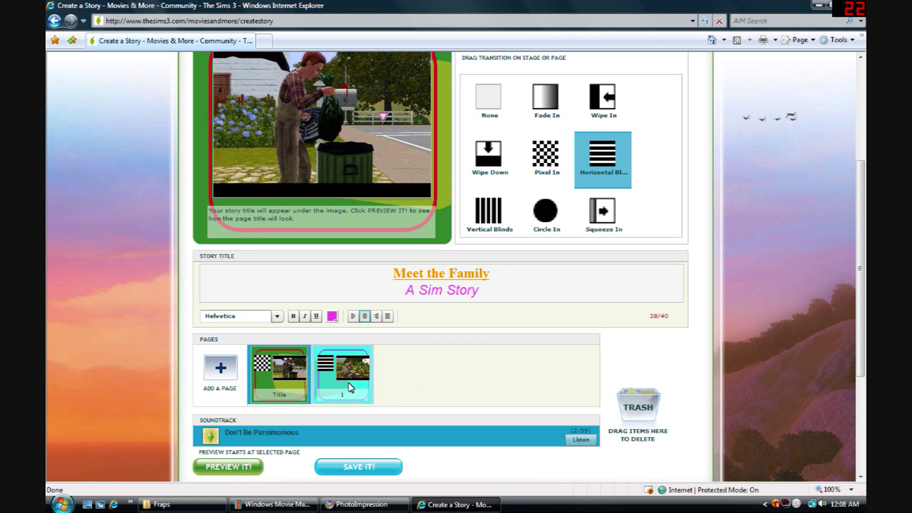
Preview the story from the title page, page through it, and close the preview
click(266, 369)
click(247, 468)
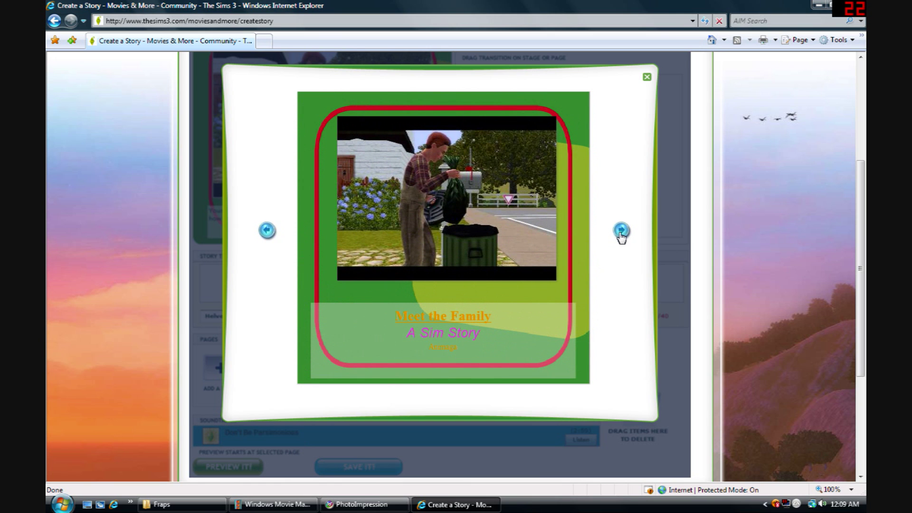
click(621, 231)
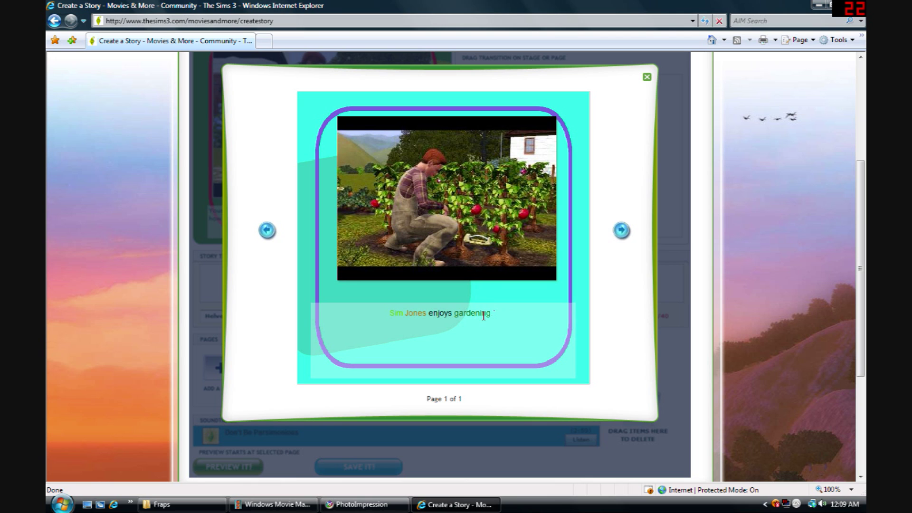
click(620, 232)
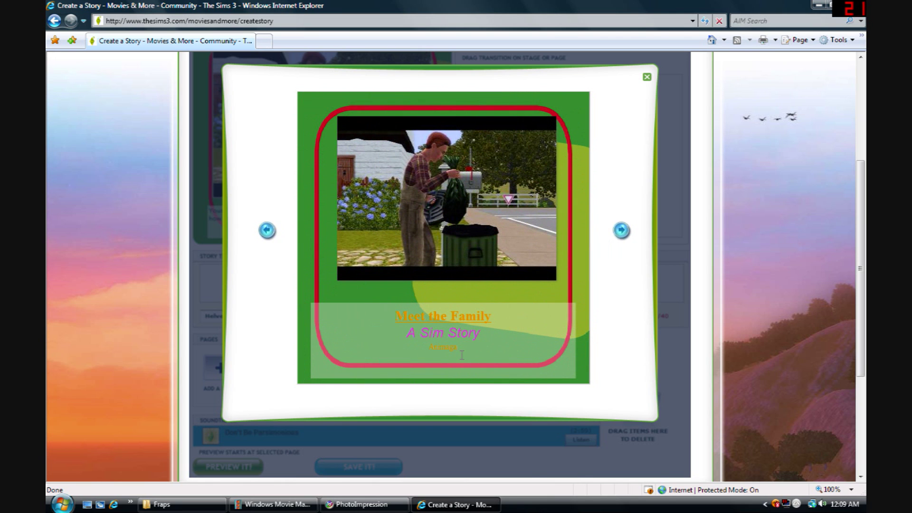
click(647, 77)
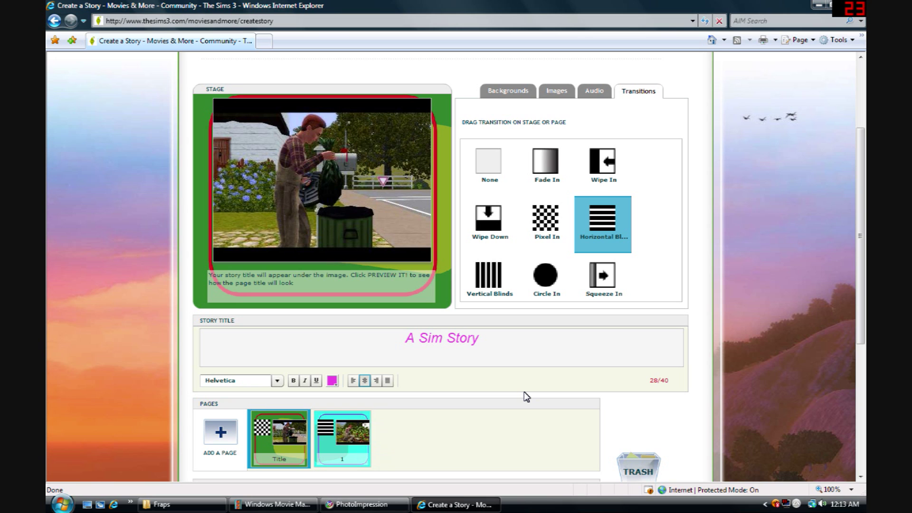
Save the story and set its publishing category to Tutorial and its language to English
scroll(526, 398, down, 3)
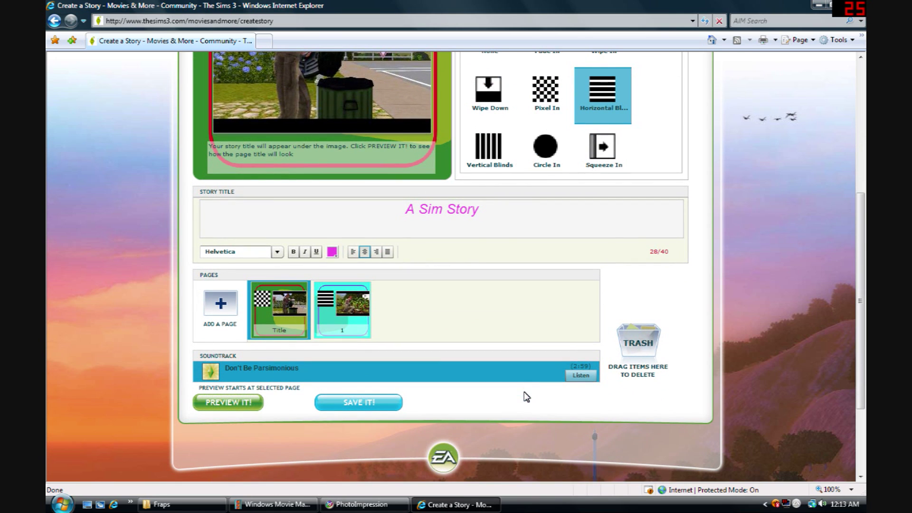
click(373, 406)
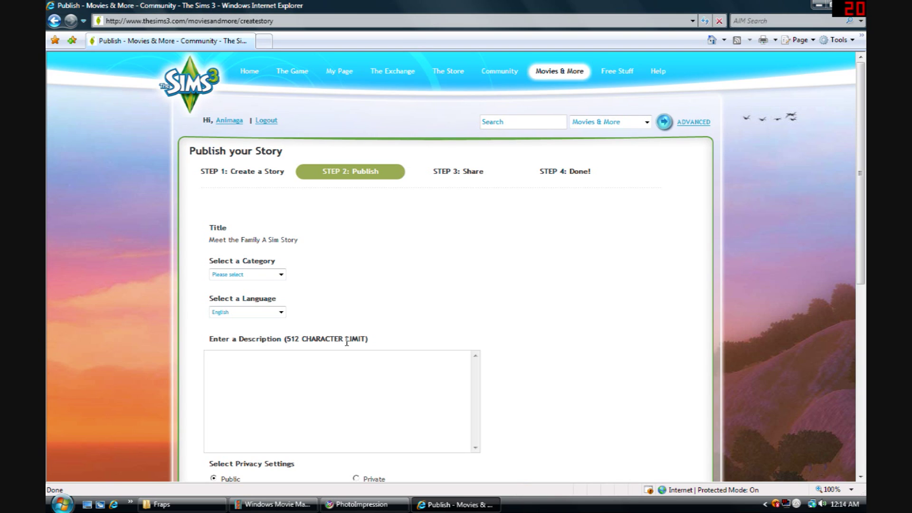
click(281, 275)
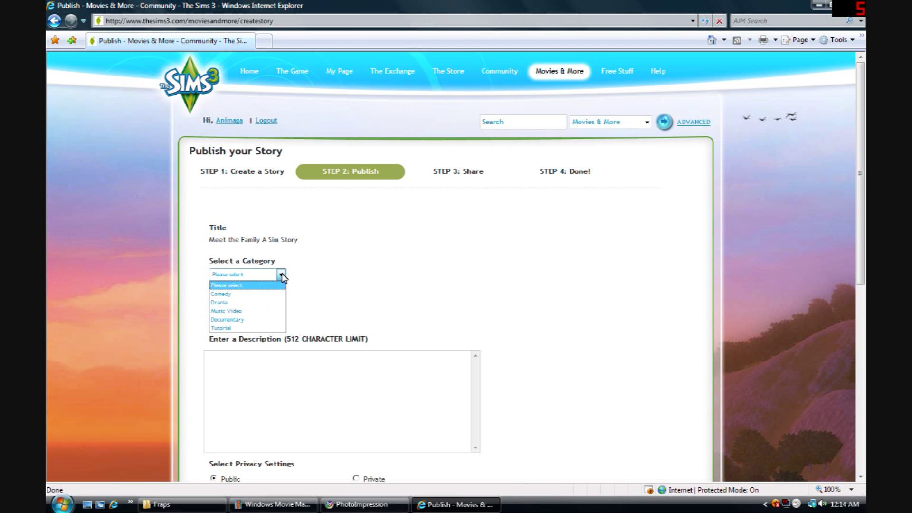
click(234, 327)
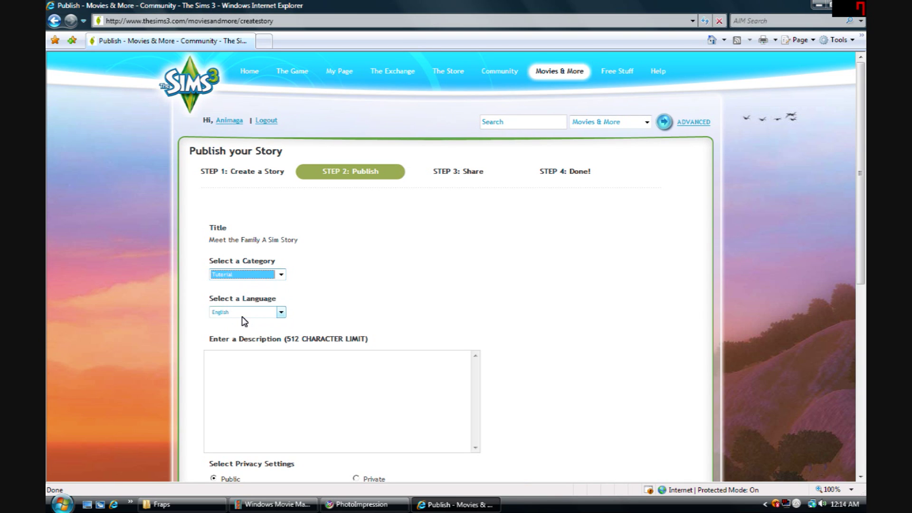
click(245, 313)
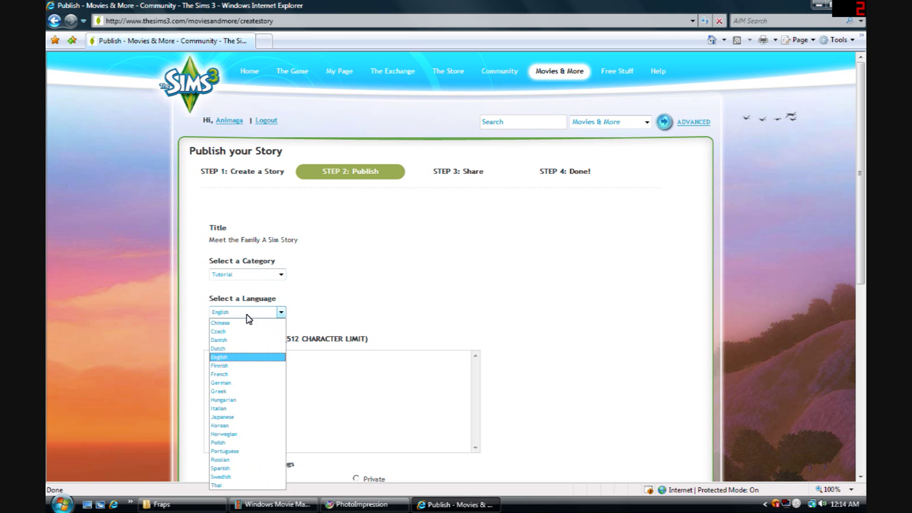
click(231, 357)
Enter "Meet the family features the Jones family." as the story's description
click(241, 365)
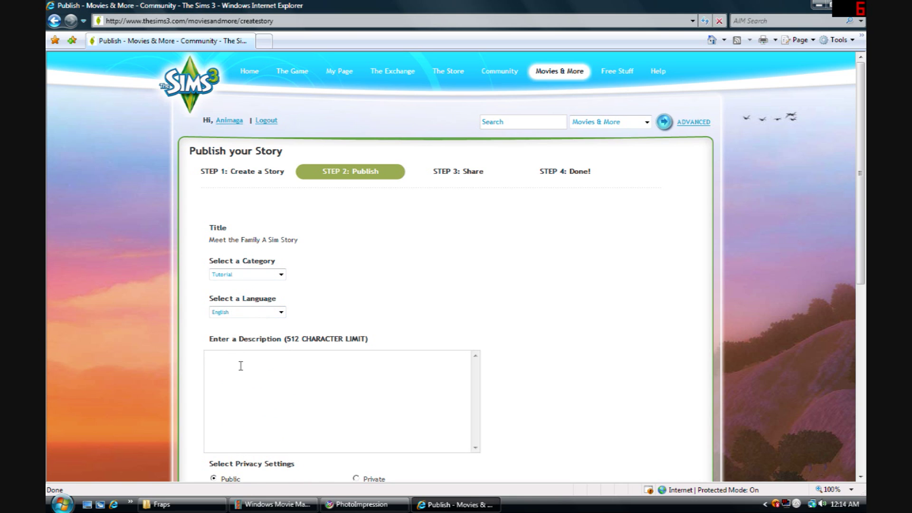
text(Mee)
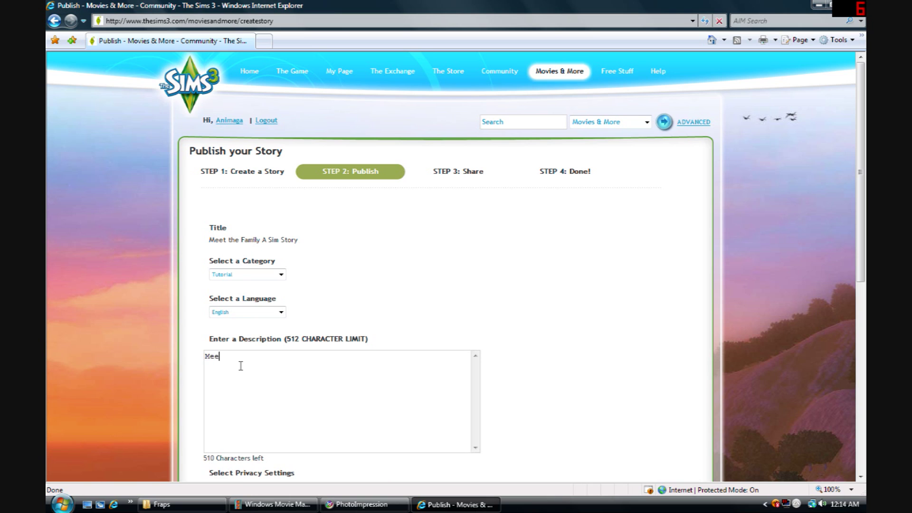
text(t the family features )
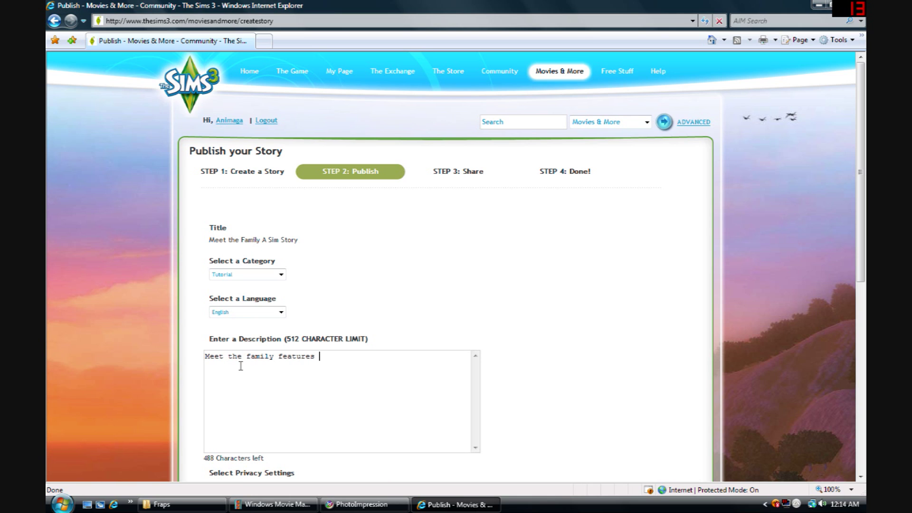
text(the Jones family.)
scroll(287, 352, down, 3)
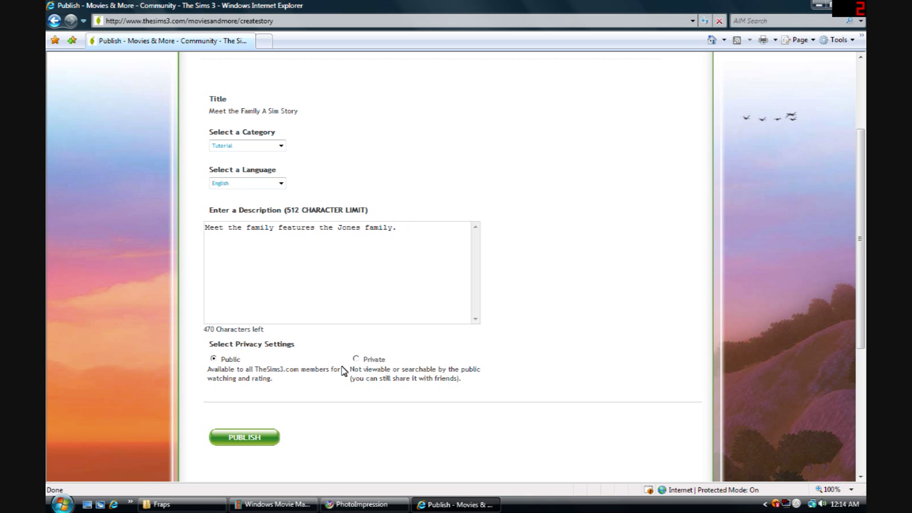
Publish the story publicly, finish the sharing stage without posting it anywhere, and return to My Page
click(255, 438)
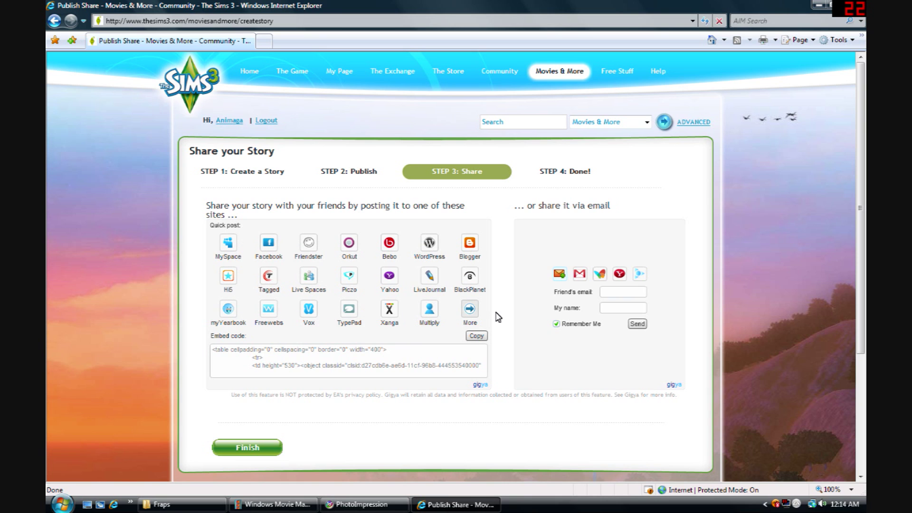
click(274, 449)
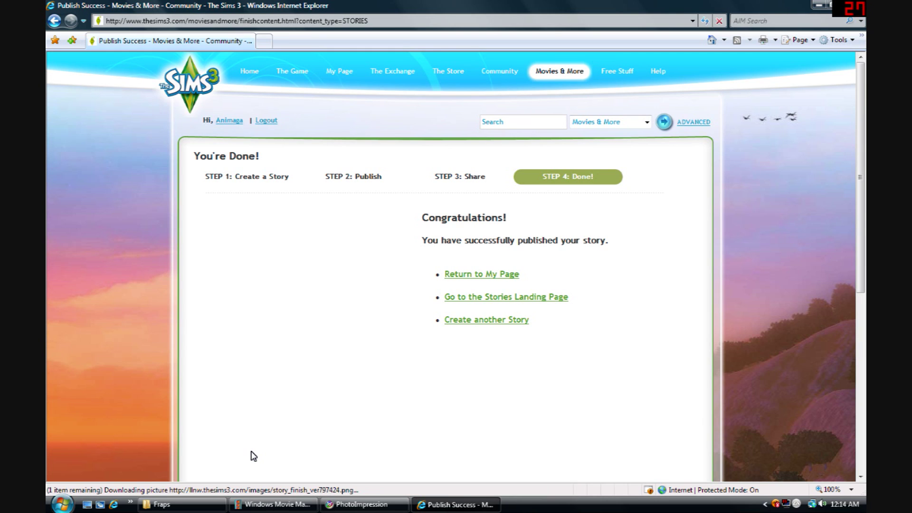
click(483, 282)
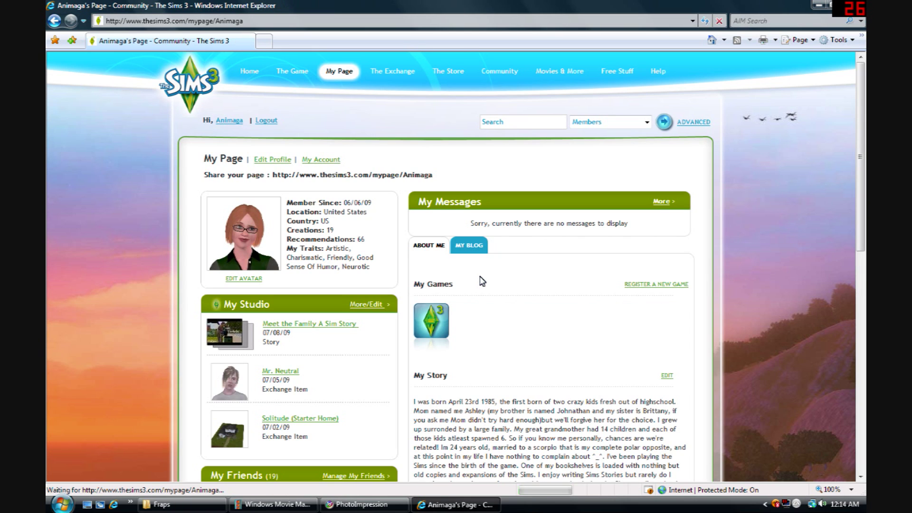
Open the published story "Meet the Family A Sim Story" from My Studio and page through it
click(312, 328)
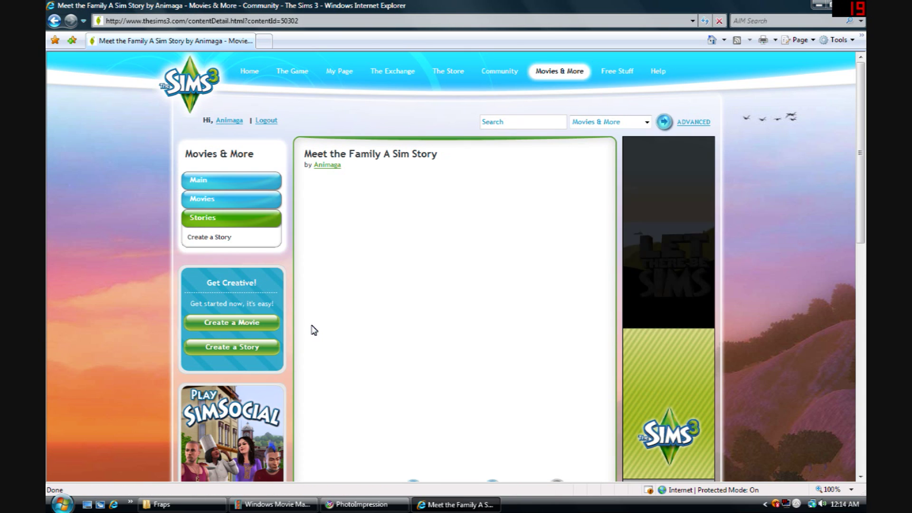
scroll(410, 311, down, 3)
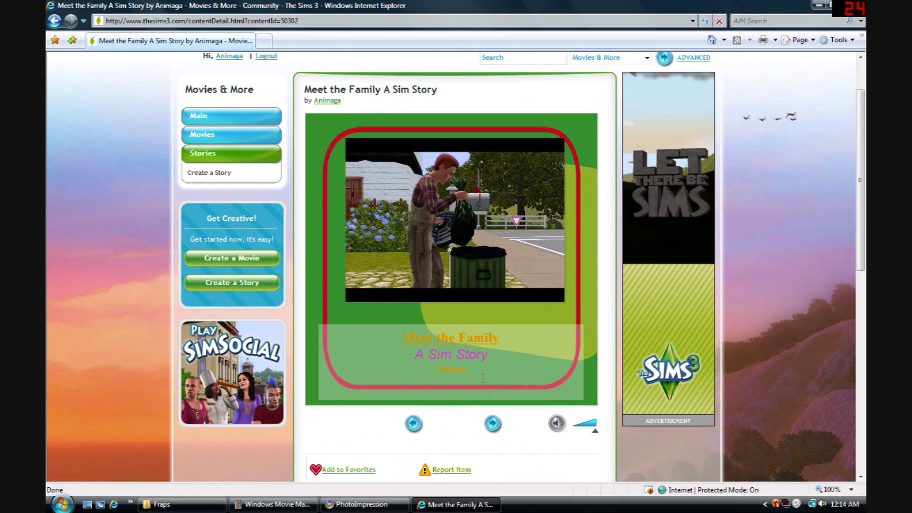
click(493, 424)
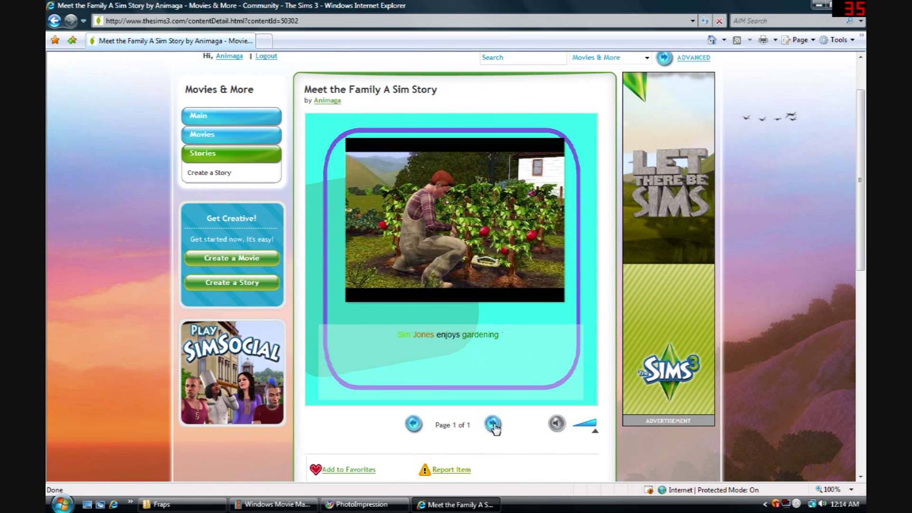
click(493, 425)
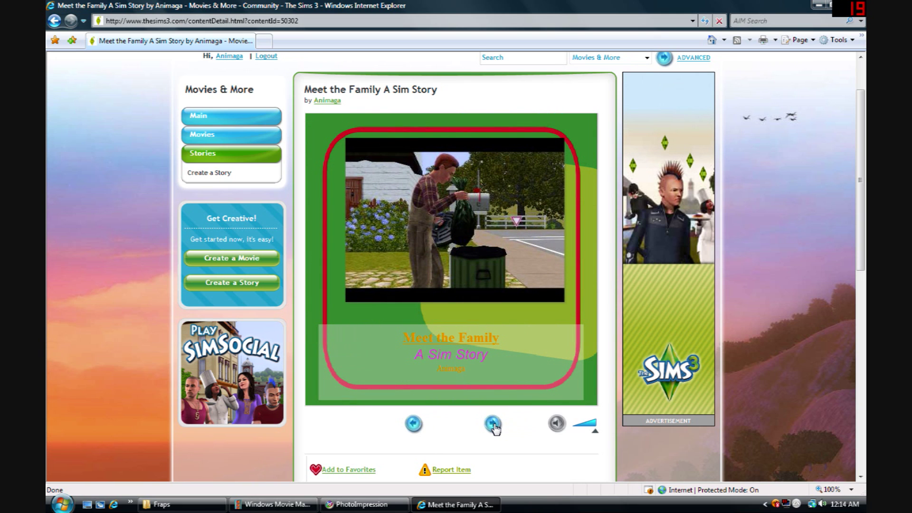
scroll(450, 370, up, 2)
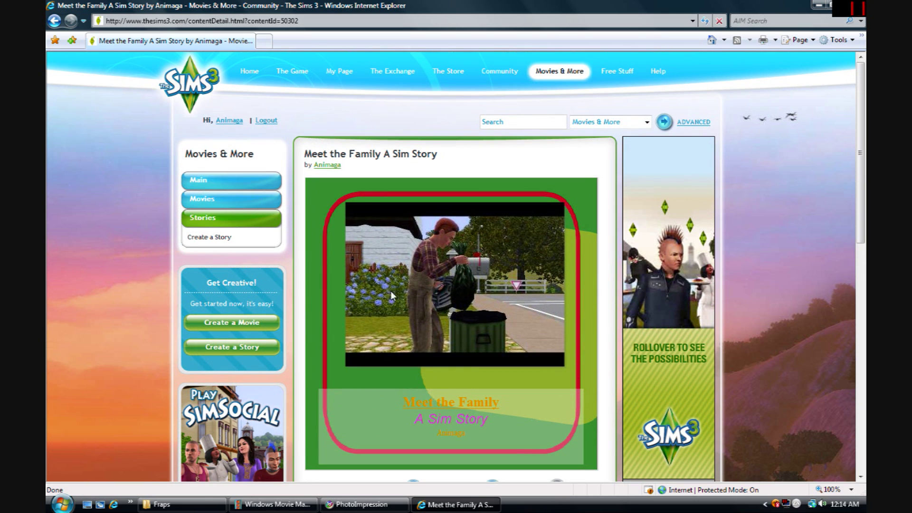
Go back to My Page and open the list of uploaded media in My Studio
click(231, 123)
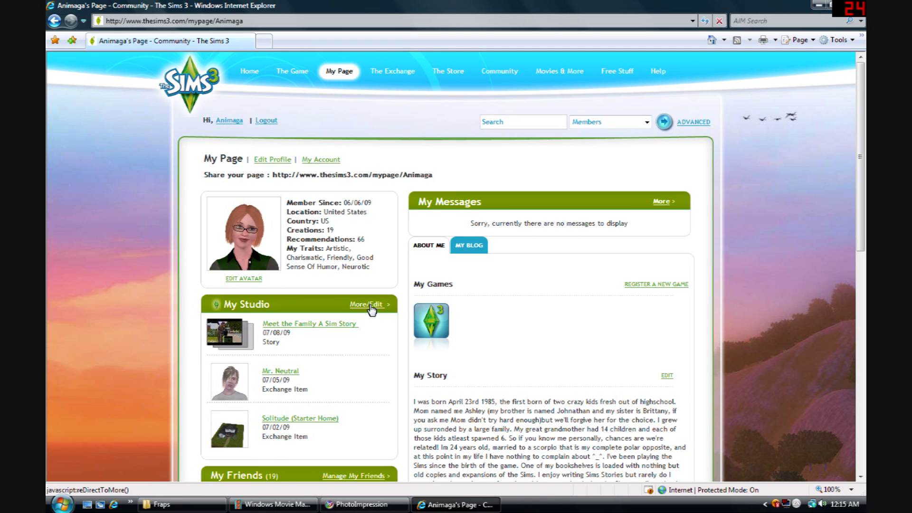
click(370, 307)
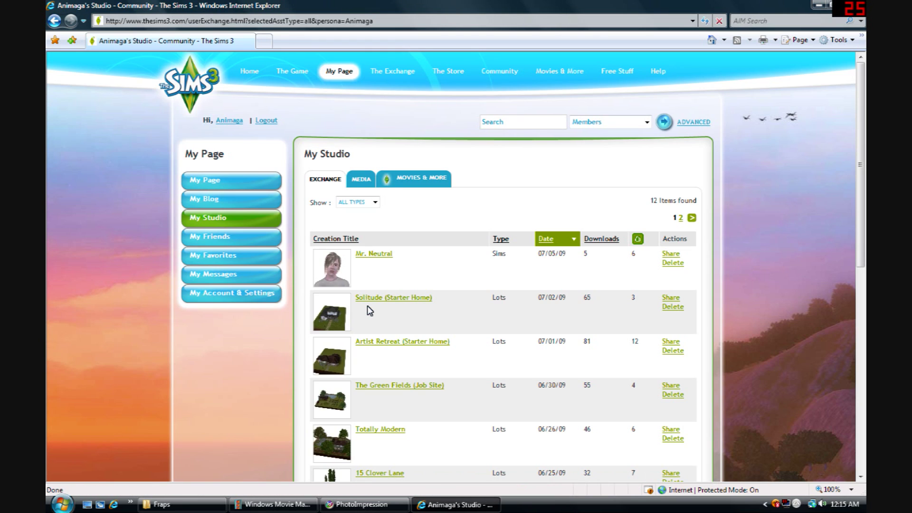
click(365, 181)
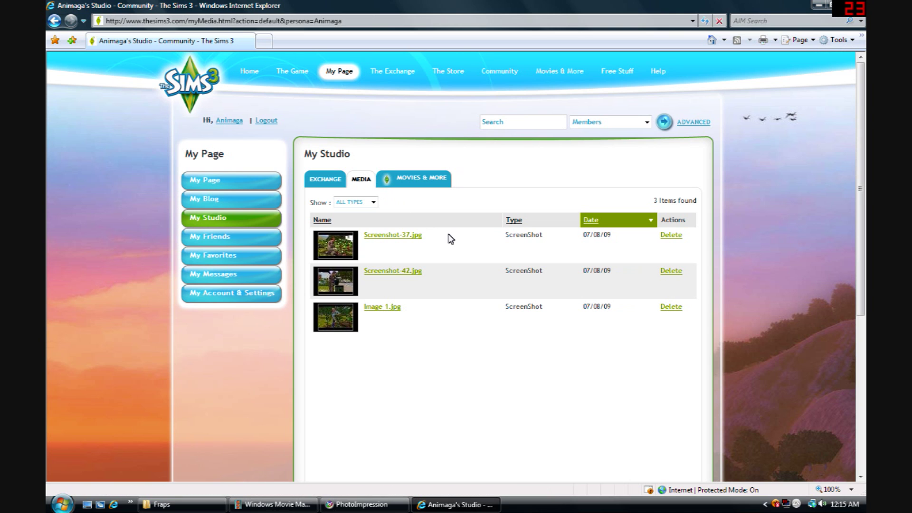
Delete the uploaded images Screenshot-37.jpg, Screenshot-42.jpg and Image 1.jpg from the studio media, and return to the site's home page
click(670, 235)
click(400, 236)
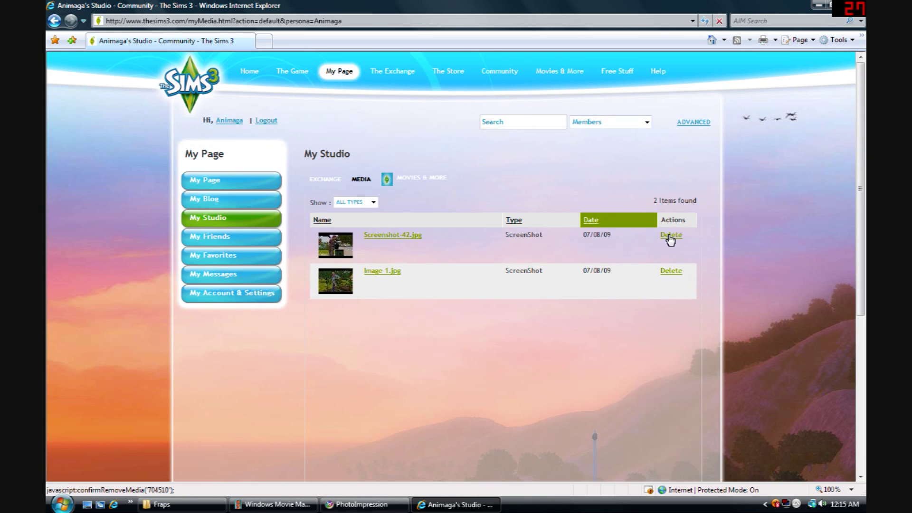
click(670, 235)
click(408, 245)
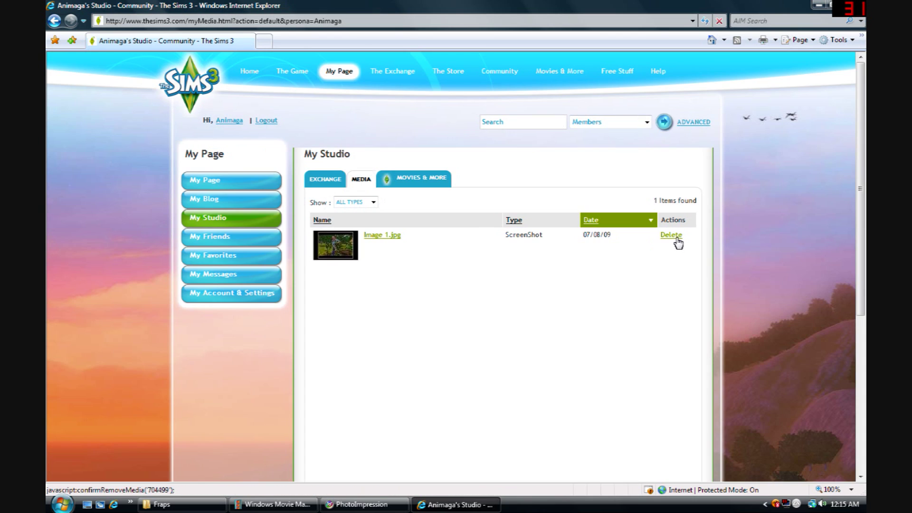
click(671, 235)
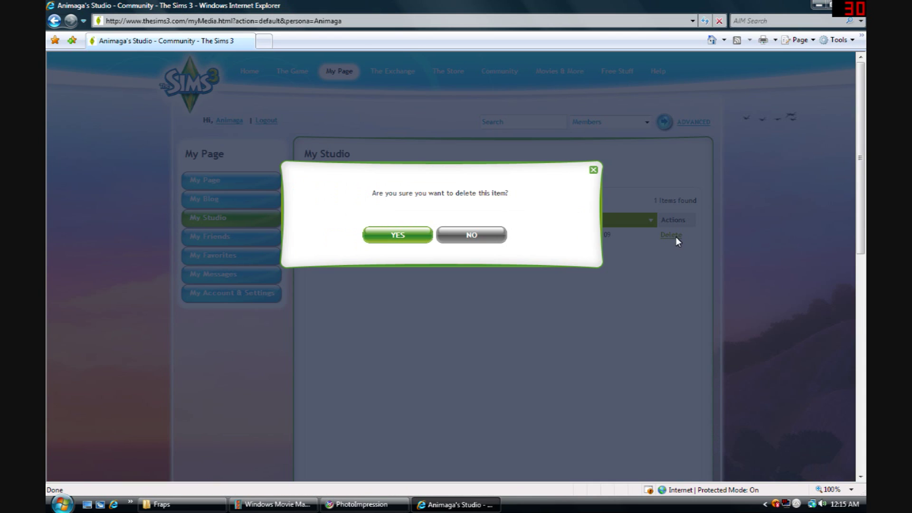
click(386, 239)
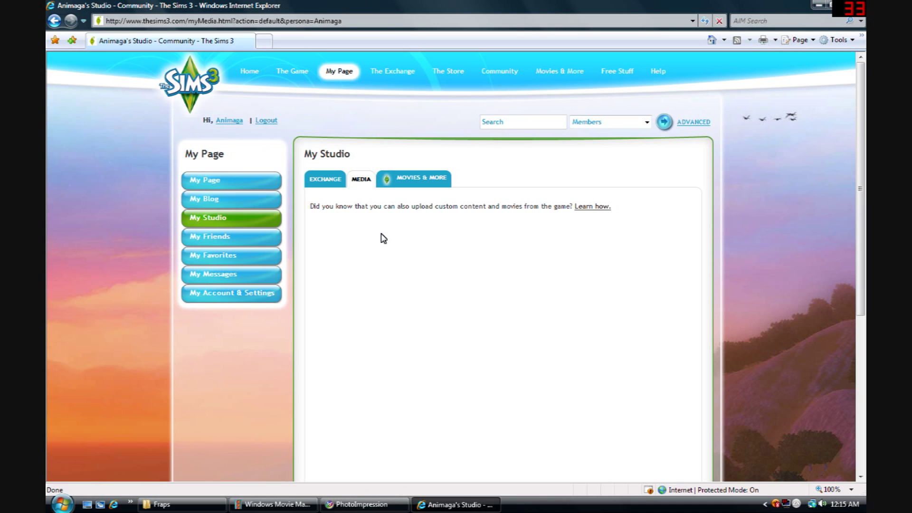
click(249, 74)
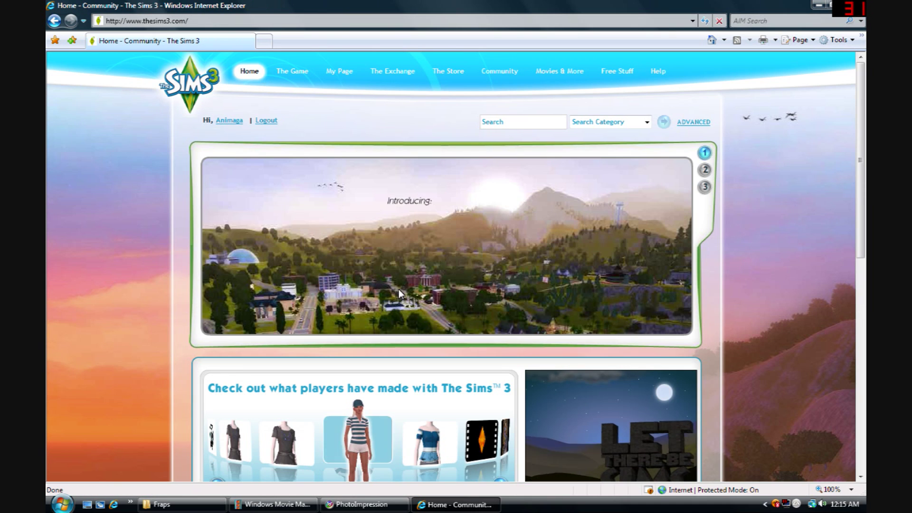